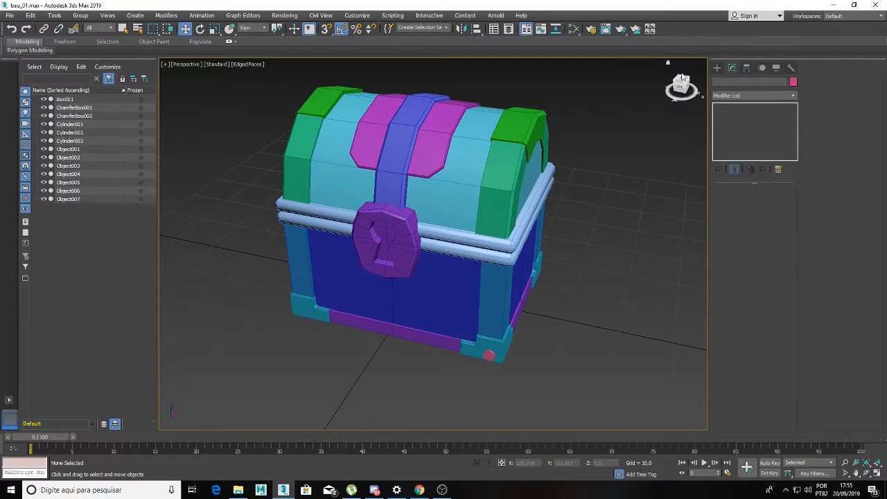
# Delete the Symmetry modifier from the lid's side strap (Object004), leaving only its Editable Poly.
pyautogui.click(444, 311)
pyautogui.keyDown('alt'); pyautogui.moveTo(525, 303); pyautogui.dragTo(582, 277, button='middle'); pyautogui.keyUp('alt')
pyautogui.click(582, 277)
pyautogui.scroll(-4, 584, 307)
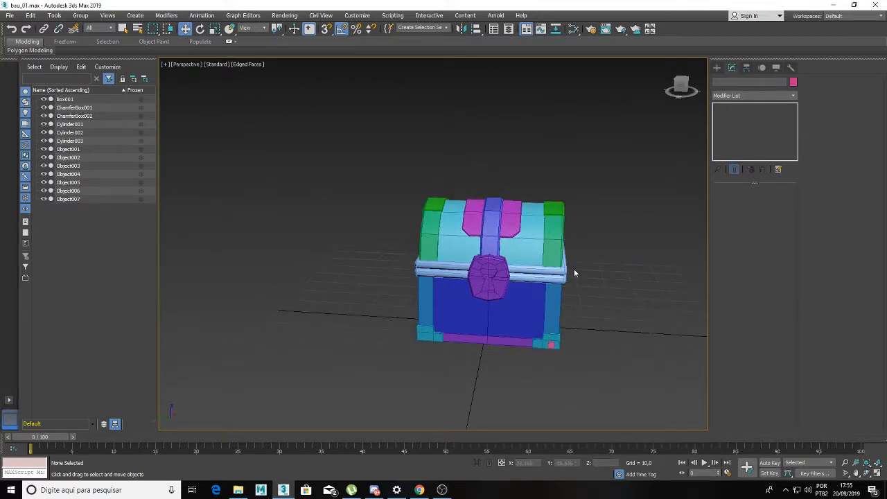
pyautogui.click(555, 241)
pyautogui.scroll(3, 556, 248)
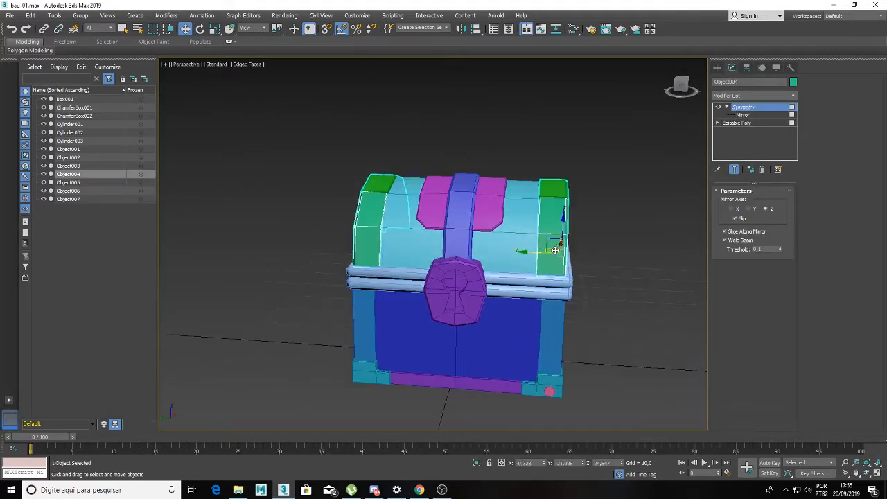
pyautogui.keyDown('alt'); pyautogui.moveTo(555, 249); pyautogui.dragTo(510, 161, button='middle'); pyautogui.keyUp('alt')
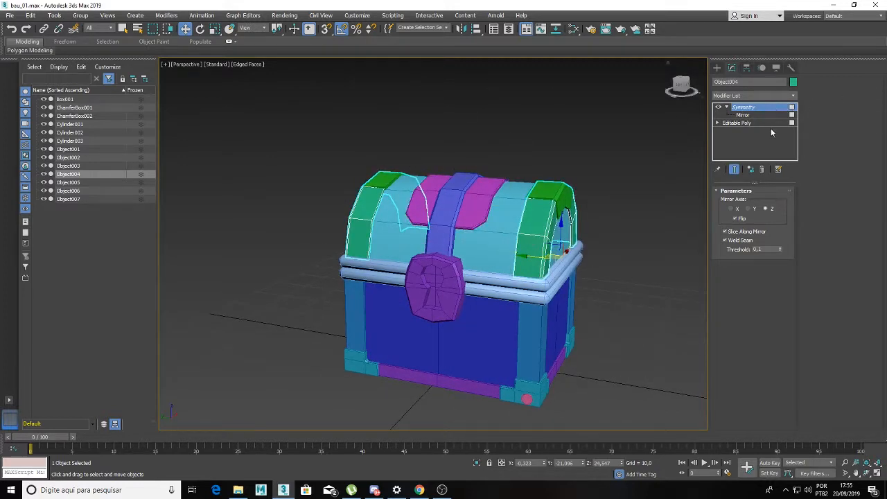
pyautogui.click(762, 169)
pyautogui.keyDown('alt'); pyautogui.moveTo(611, 222); pyautogui.dragTo(615, 174, button='middle'); pyautogui.keyUp('alt')
pyautogui.click(561, 187)
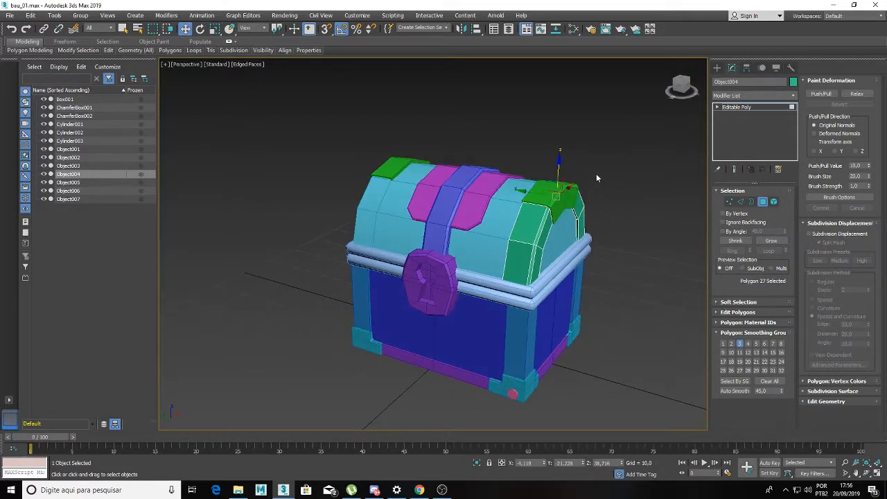
pyautogui.click(726, 109)
# Delete the Symmetry modifier from the bright green cap on top of the lid strap (Object005).
pyautogui.click(624, 175)
pyautogui.click(568, 192)
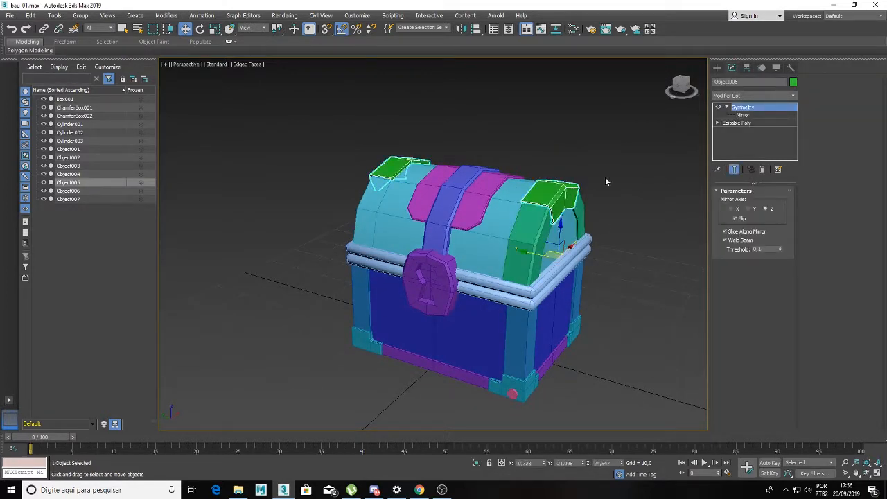
pyautogui.click(762, 169)
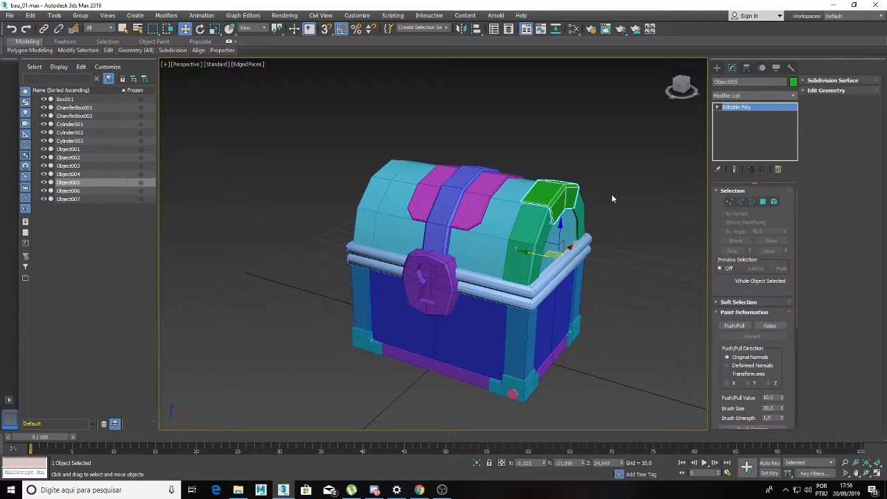
pyautogui.click(621, 177)
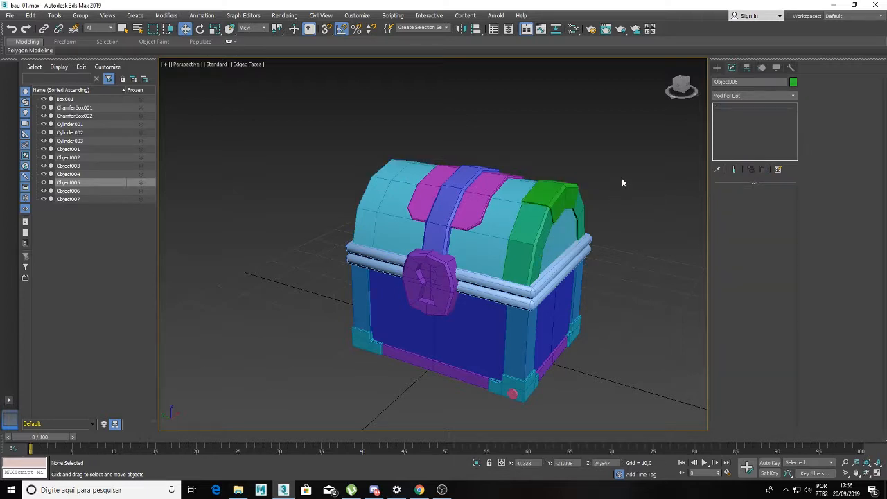
# Delete both Symmetry modifiers from the chest's vertical corner post (Object001).
pyautogui.click(412, 333)
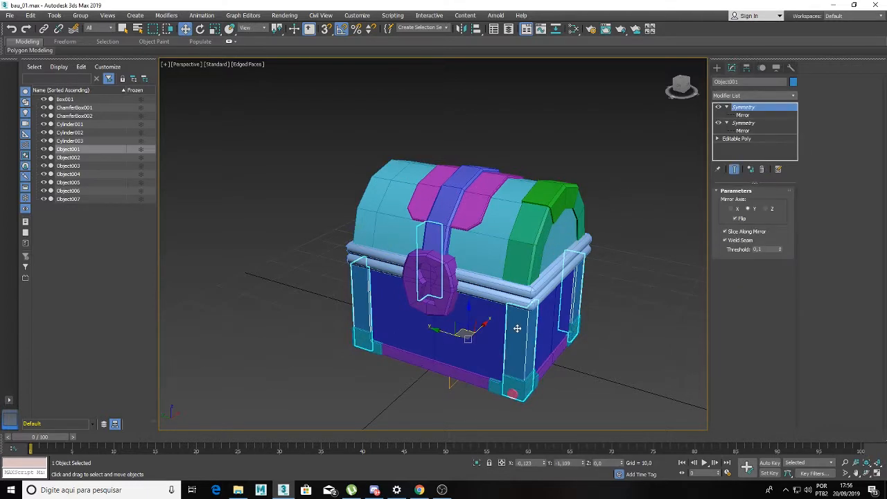
pyautogui.click(761, 169)
pyautogui.click(743, 115)
pyautogui.click(744, 110)
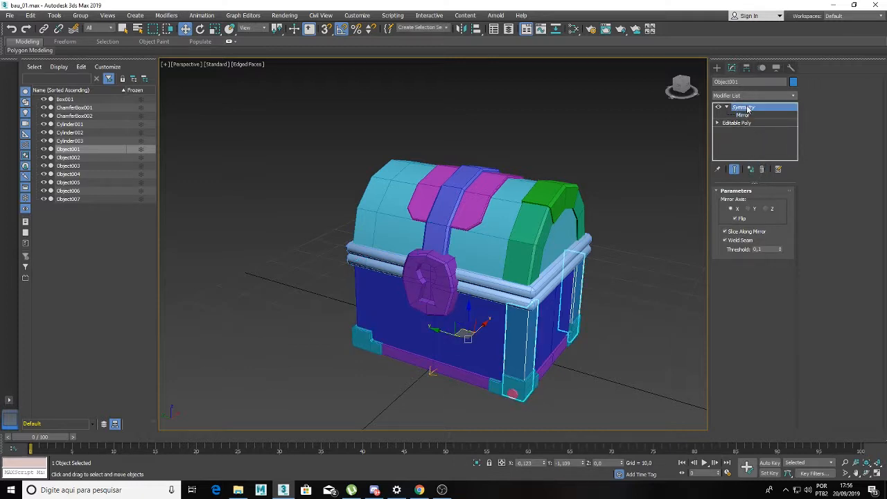
pyautogui.click(761, 169)
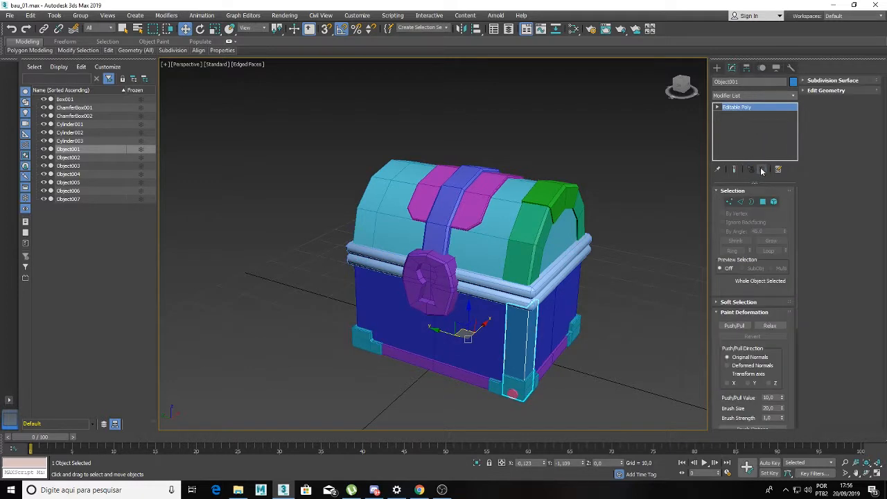
pyautogui.click(599, 333)
# Delete both Symmetry modifiers from the bottom corner bracket (Object002).
pyautogui.click(570, 362)
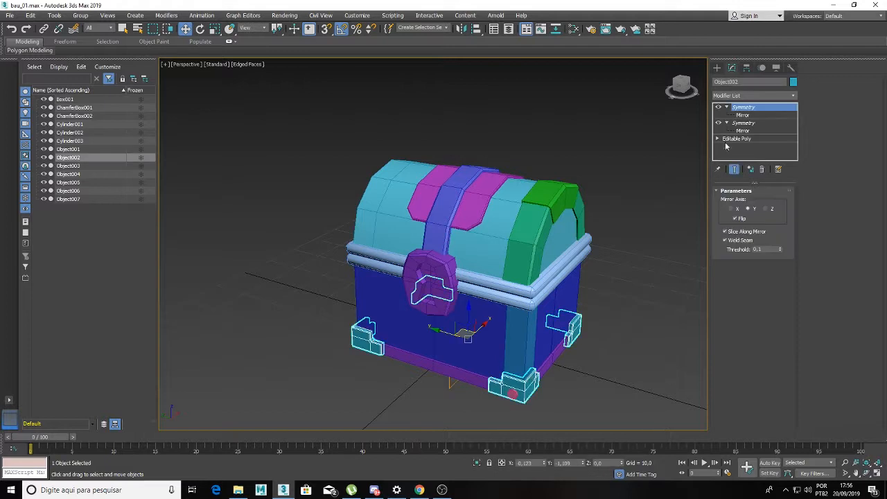
pyautogui.click(761, 169)
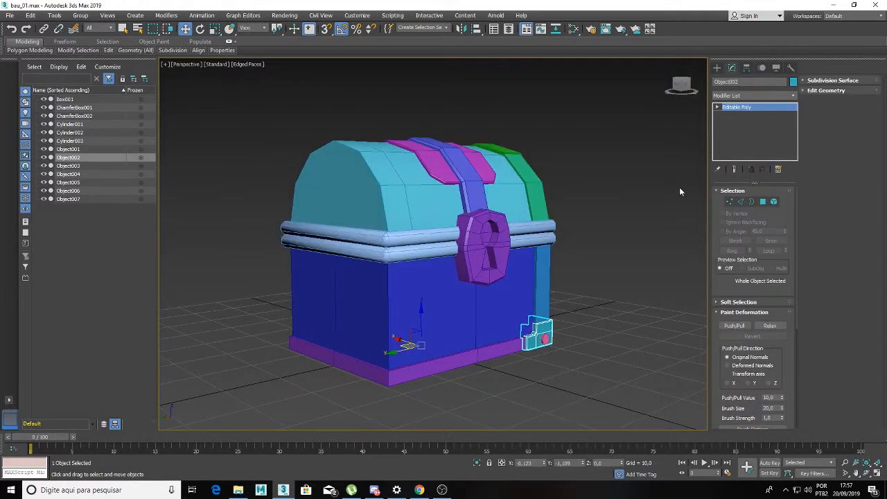
pyautogui.keyDown('alt'); pyautogui.moveTo(679, 191); pyautogui.dragTo(579, 213, button='middle'); pyautogui.keyUp('alt')
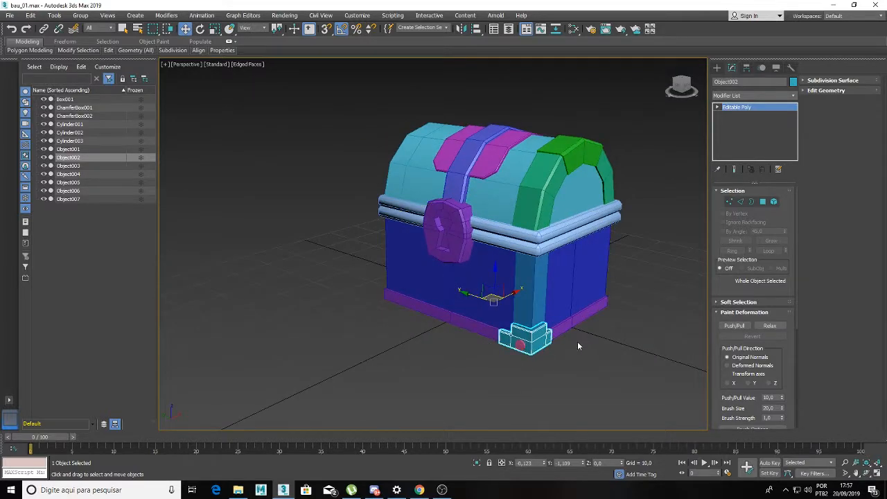
pyautogui.scroll(5, 566, 353)
pyautogui.scroll(-5, 565, 352)
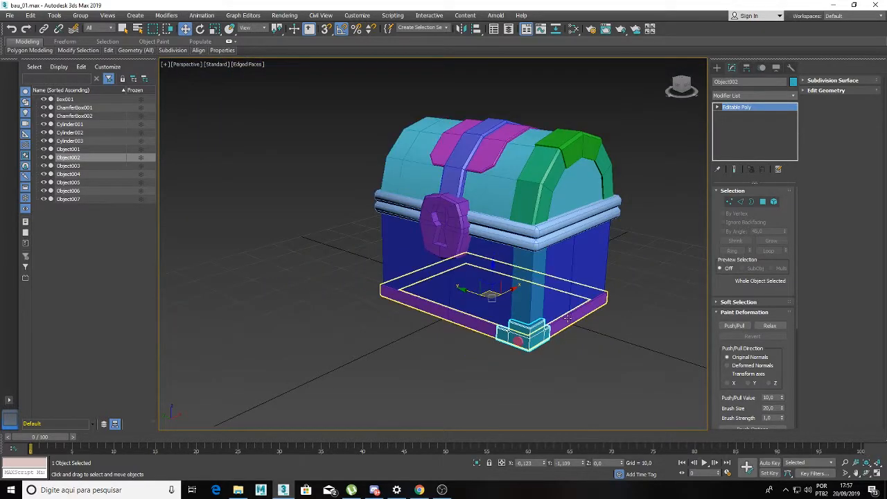
# Delete the upper Symmetry modifier from the purple base trim (Object003) and convert the trim to Editable Poly.
pyautogui.click(565, 320)
pyautogui.keyDown('alt'); pyautogui.moveTo(602, 136); pyautogui.dragTo(590, 299, button='middle'); pyautogui.keyUp('alt')
pyautogui.click(762, 169)
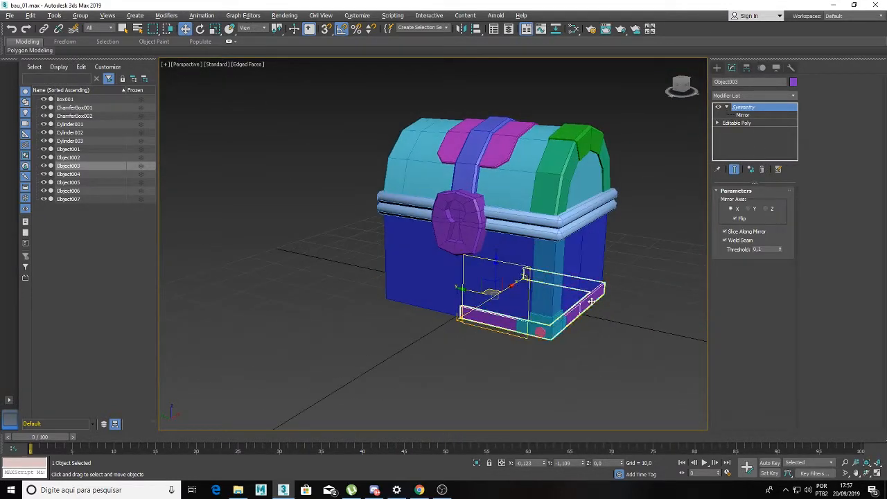
pyautogui.rightClick(589, 298)
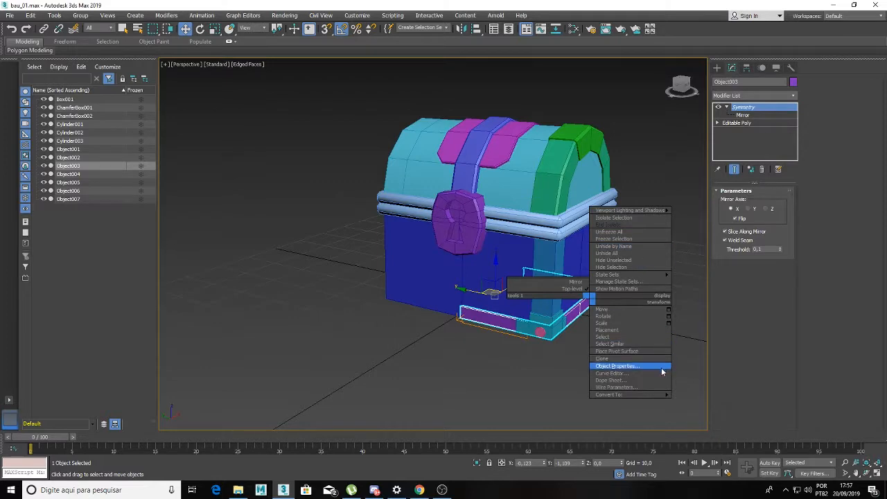
pyautogui.click(690, 402)
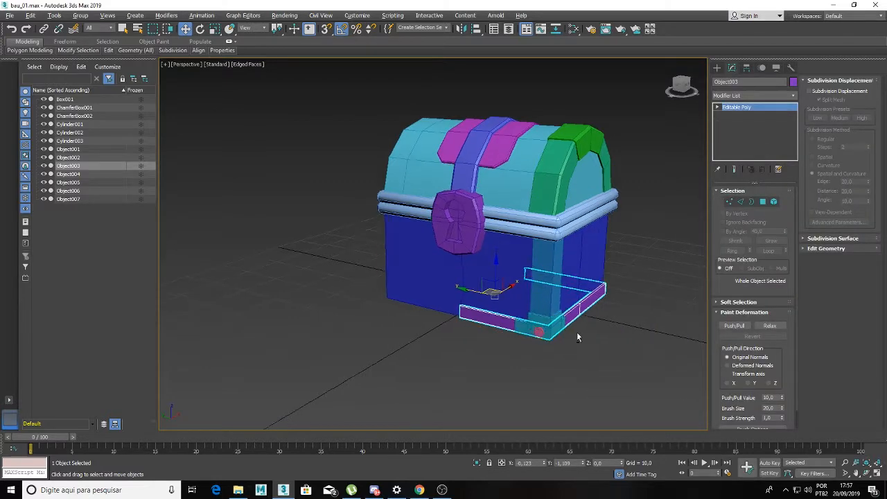
pyautogui.moveTo(576, 331)
pyautogui.keyDown('alt'); pyautogui.mouseDown(button='middle')
pyautogui.moveTo(528, 329)
pyautogui.moveTo(561, 327)
pyautogui.mouseUp(button='middle'); pyautogui.keyUp('alt')
# Select the seam edge loop at the middle of the base trim's side and leave edge editing.
pyautogui.click(740, 201)
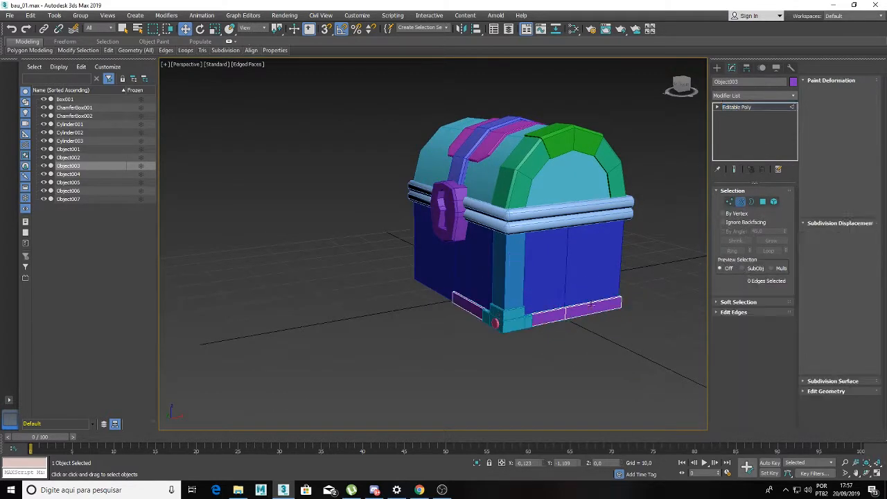
pyautogui.scroll(6, 571, 320)
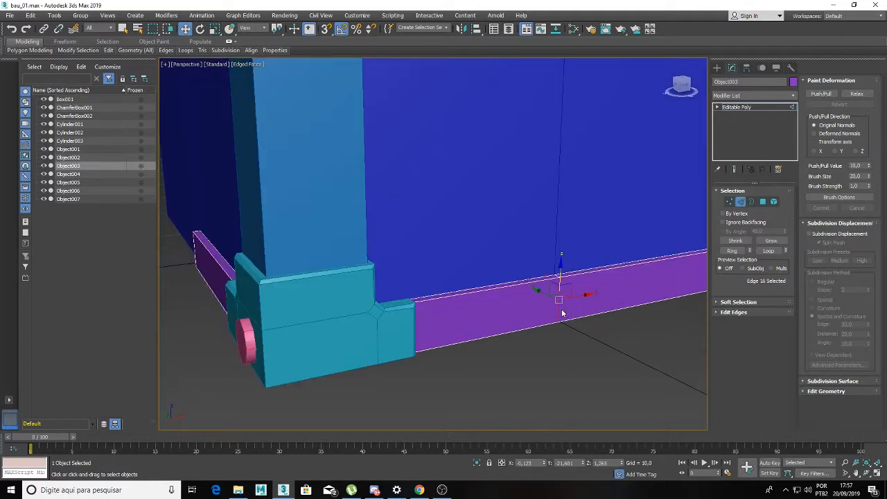
pyautogui.doubleClick(560, 310)
pyautogui.keyDown('alt'); pyautogui.moveTo(560, 310); pyautogui.dragTo(550, 256, button='middle'); pyautogui.keyUp('alt')
pyautogui.click(569, 309)
pyautogui.scroll(-5, 564, 309)
pyautogui.click(749, 109)
pyautogui.scroll(-4, 598, 216)
# Select all parts of the chest and group them under the name "bau".
pyautogui.moveTo(352, 84); pyautogui.dragTo(536, 283)
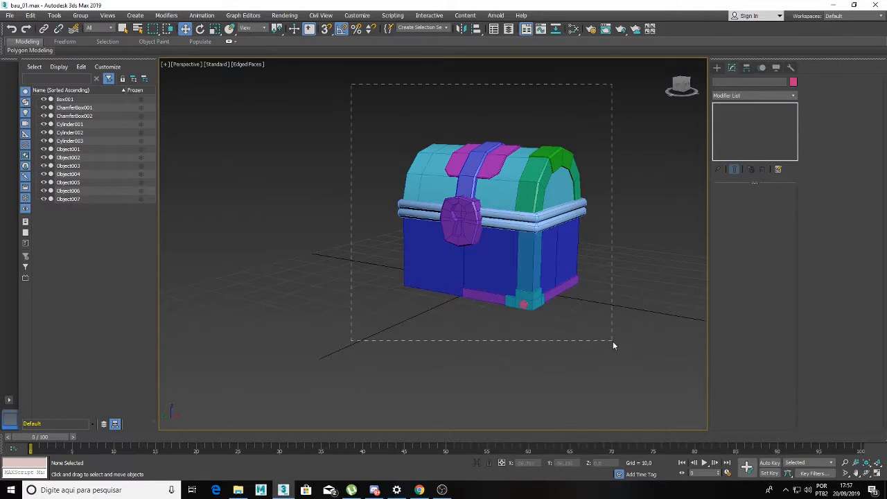
pyautogui.moveTo(613, 343); pyautogui.dragTo(613, 344)
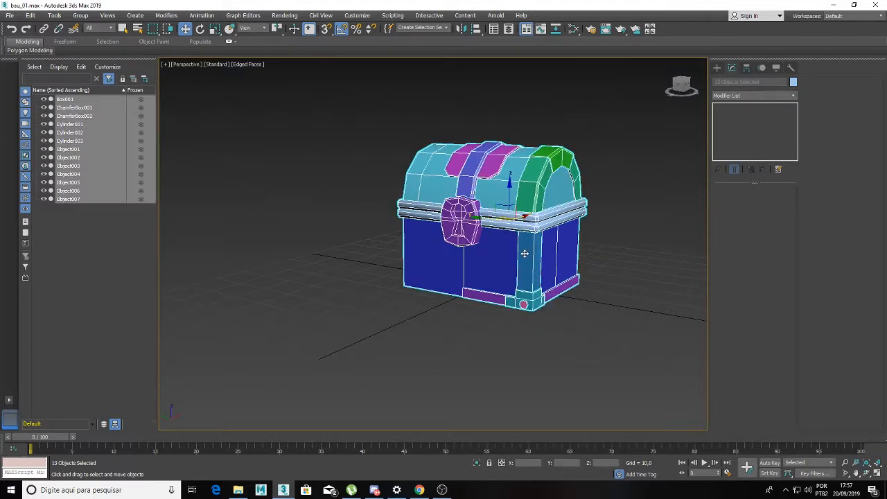
pyautogui.click(81, 15)
pyautogui.click(88, 33)
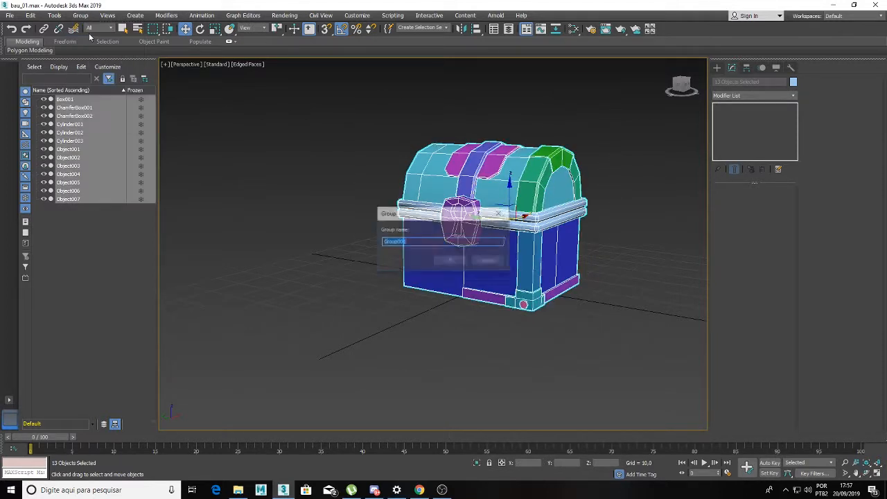
pyautogui.write('ba')
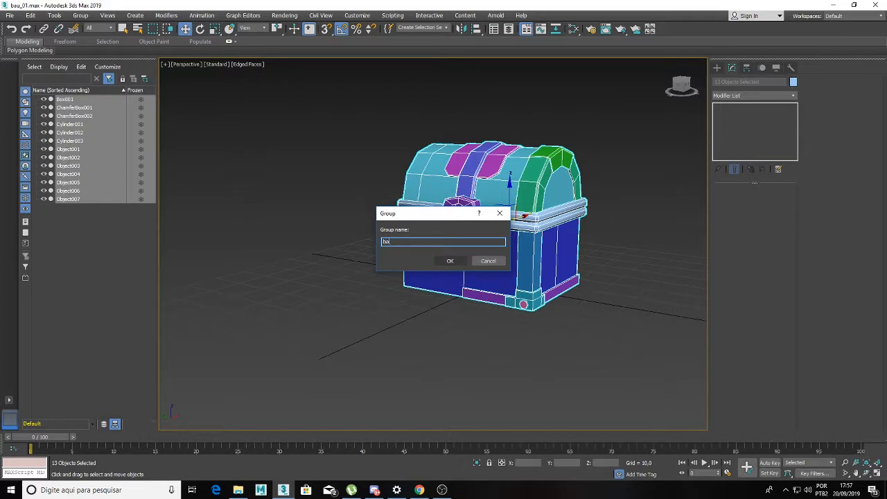
pyautogui.press('Return')
# Find the Unwrap UVW modifier for the bau group without applying it.
pyautogui.scroll(3, 435, 257)
pyautogui.keyDown('alt'); pyautogui.moveTo(435, 257); pyautogui.dragTo(417, 285, button='middle'); pyautogui.keyUp('alt')
pyautogui.click(622, 207)
pyautogui.click(570, 178)
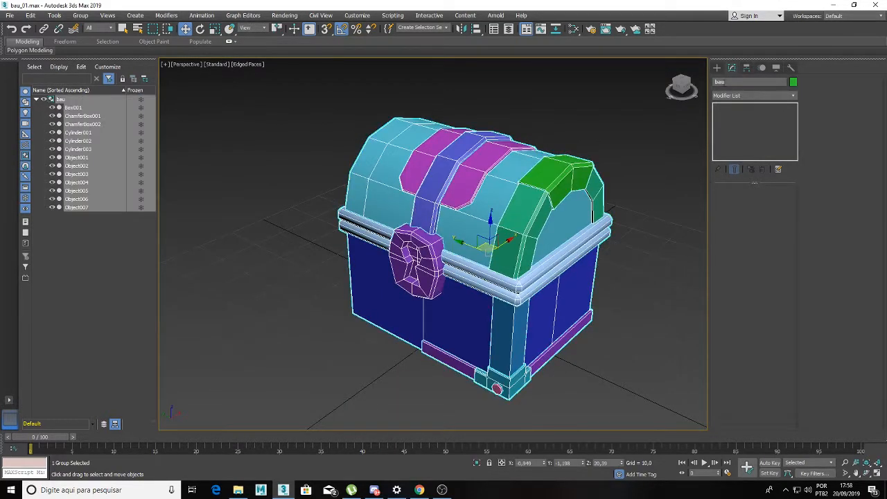
pyautogui.click(733, 96)
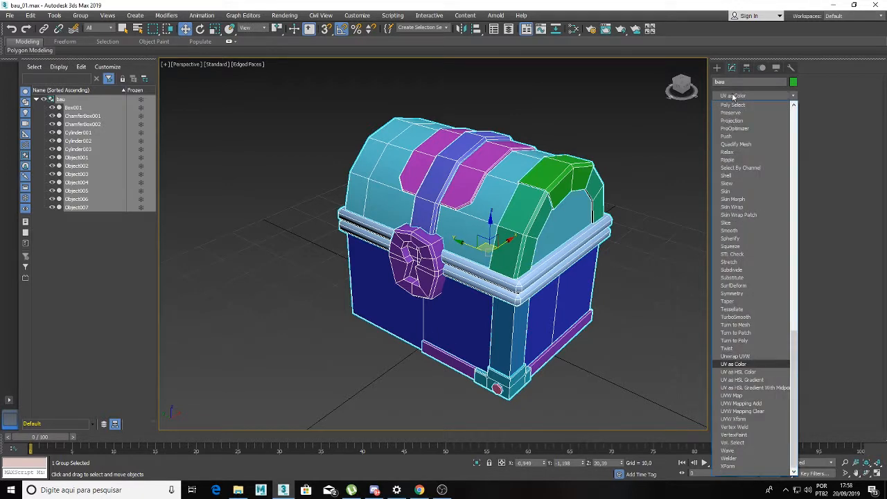
pyautogui.press('Up')
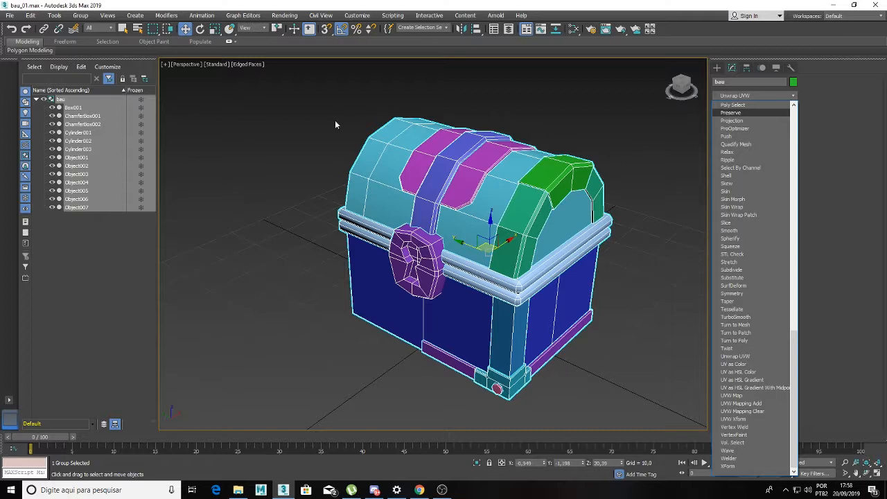
pyautogui.click(447, 149)
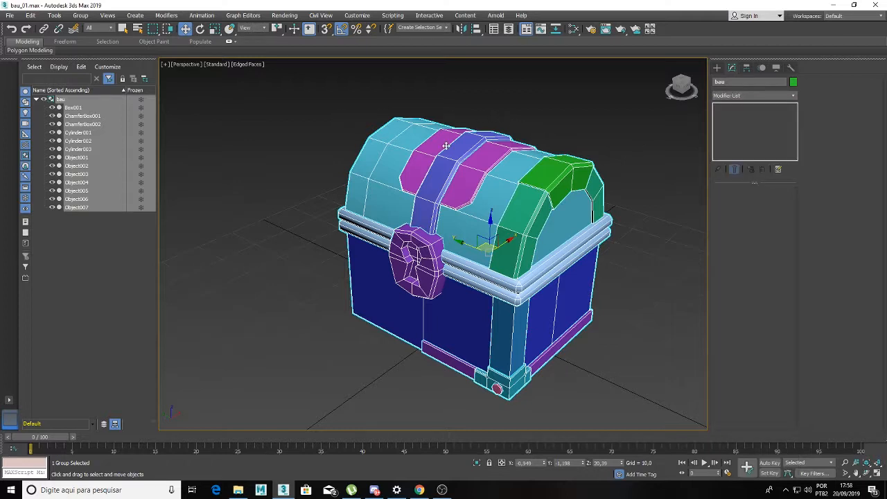
# Ungroup the bau group back into its separate chest parts.
pyautogui.click(80, 15)
pyautogui.click(89, 43)
# Select the lid body (Cylinder001) and hide all the other chest parts.
pyautogui.click(352, 182)
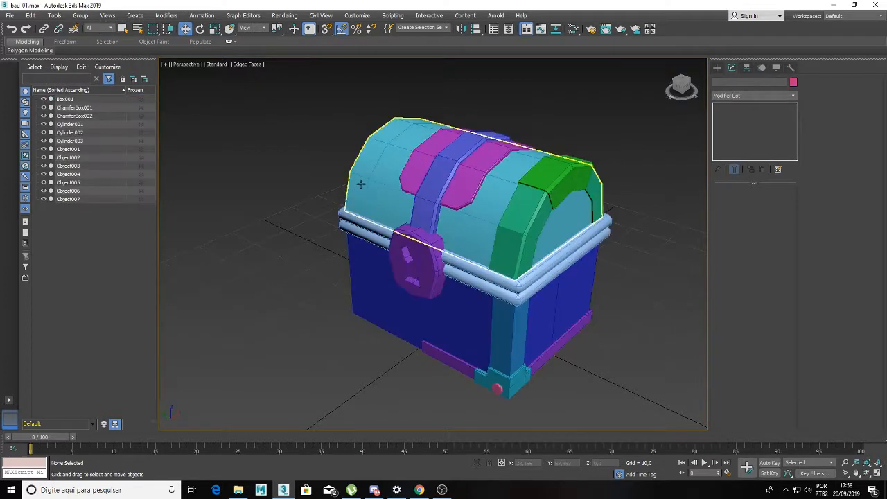
pyautogui.rightClick(351, 182)
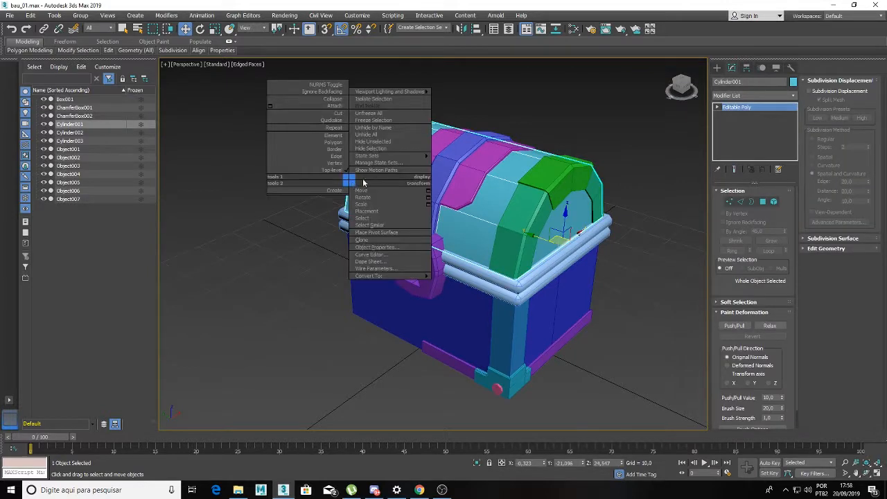
pyautogui.click(387, 143)
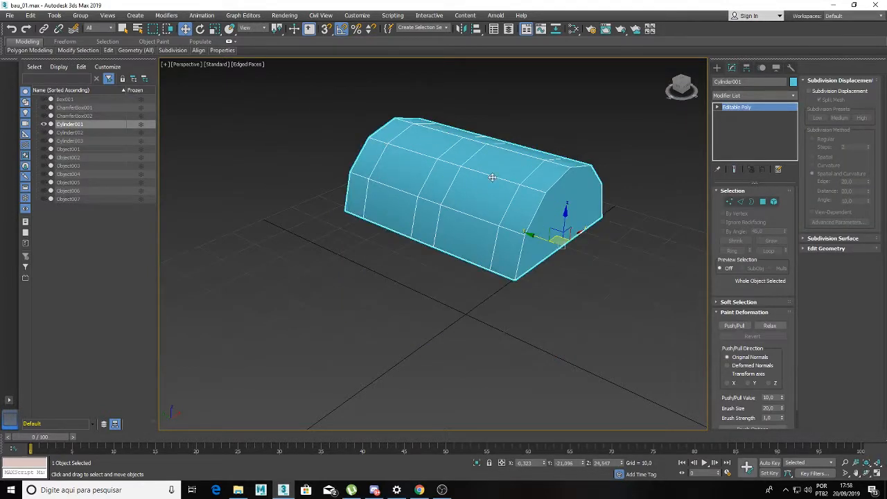
# Remove the four edge loops that run across the lid's curve, leaving only its lengthwise edges.
pyautogui.click(740, 202)
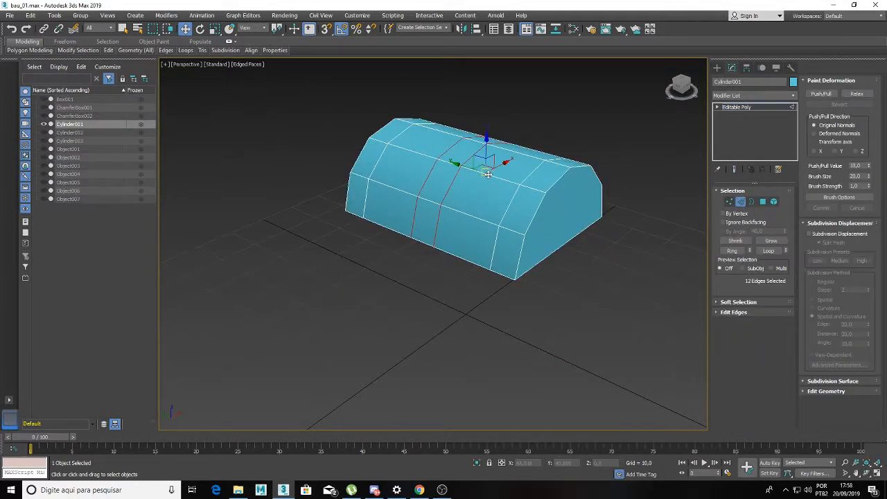
pyautogui.keyDown('ctrl'); pyautogui.doubleClick(509, 205); pyautogui.keyUp('ctrl')
pyautogui.keyDown('ctrl'); pyautogui.doubleClick(375, 166); pyautogui.keyUp('ctrl')
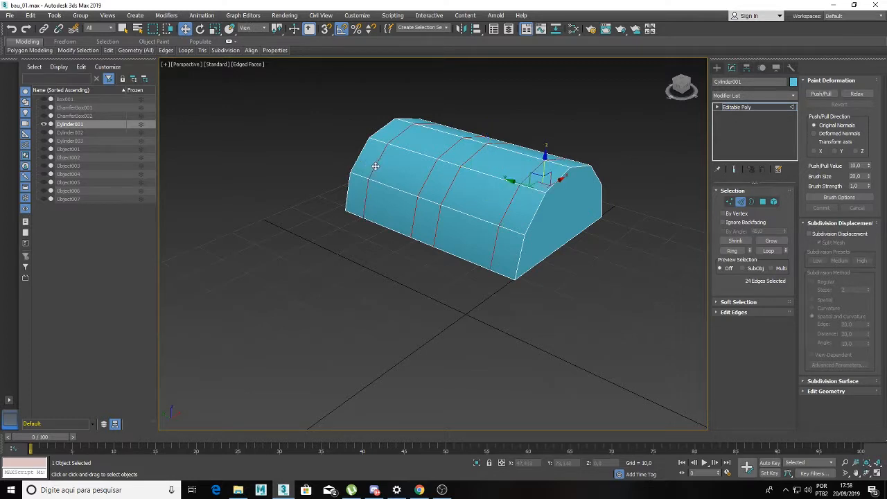
pyautogui.press('BackSpace')
pyautogui.keyDown('alt'); pyautogui.moveTo(375, 166); pyautogui.dragTo(425, 181, button='middle'); pyautogui.keyUp('alt')
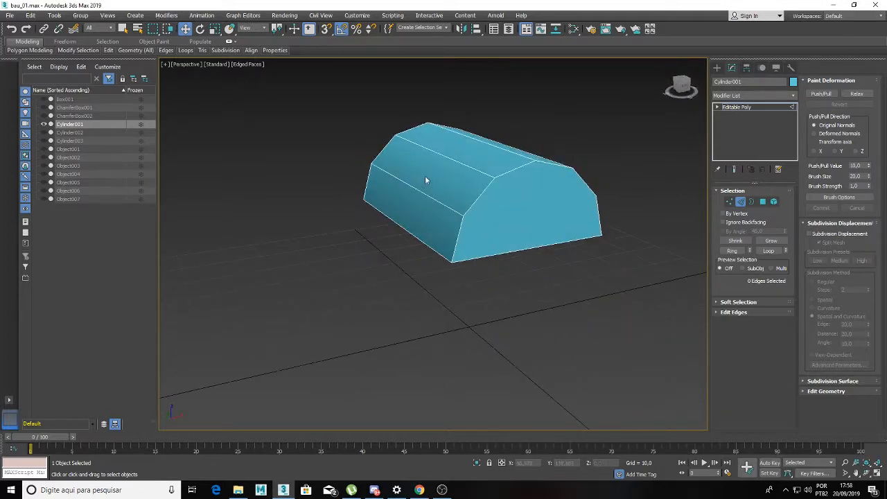
pyautogui.keyDown('alt'); pyautogui.moveTo(490, 209); pyautogui.dragTo(475, 209, button='middle'); pyautogui.keyUp('alt')
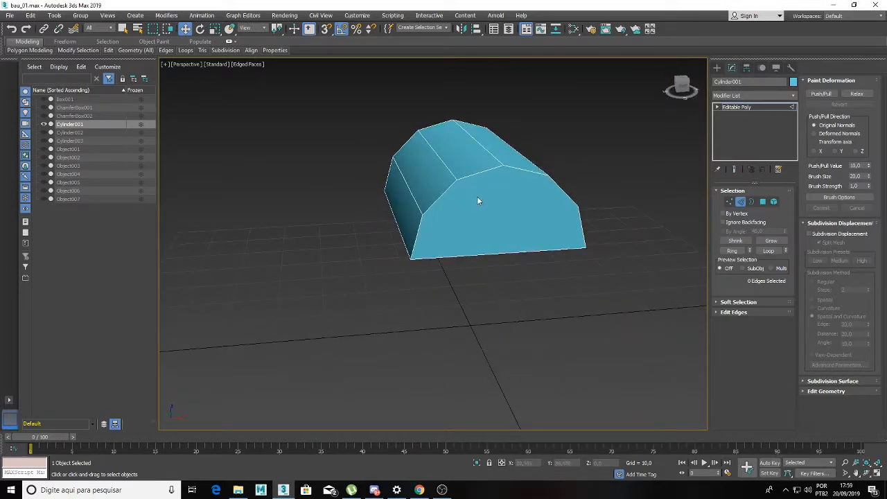
pyautogui.scroll(3, 429, 215)
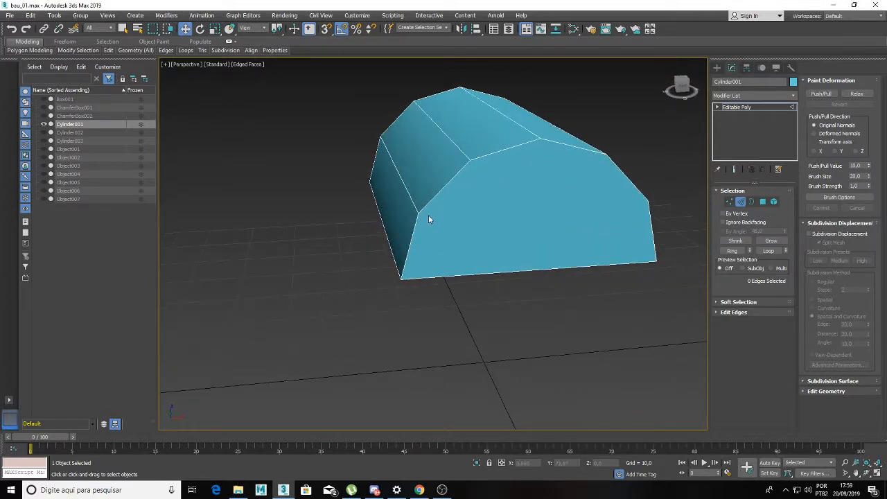
# Unhide all the chest parts so the full model is shown around the cleaned lid body.
pyautogui.keyDown('alt'); pyautogui.moveTo(571, 195); pyautogui.dragTo(541, 194, button='middle'); pyautogui.keyUp('alt')
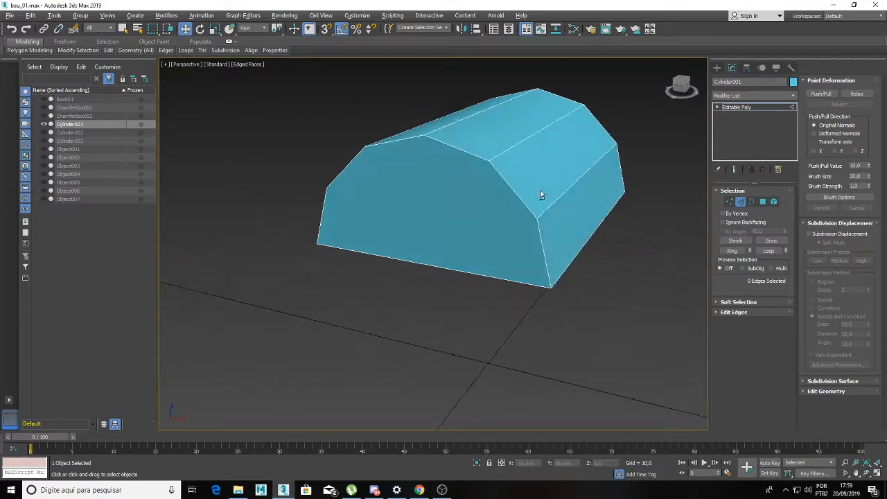
pyautogui.keyDown('alt'); pyautogui.moveTo(455, 209); pyautogui.dragTo(451, 221, button='middle'); pyautogui.keyUp('alt')
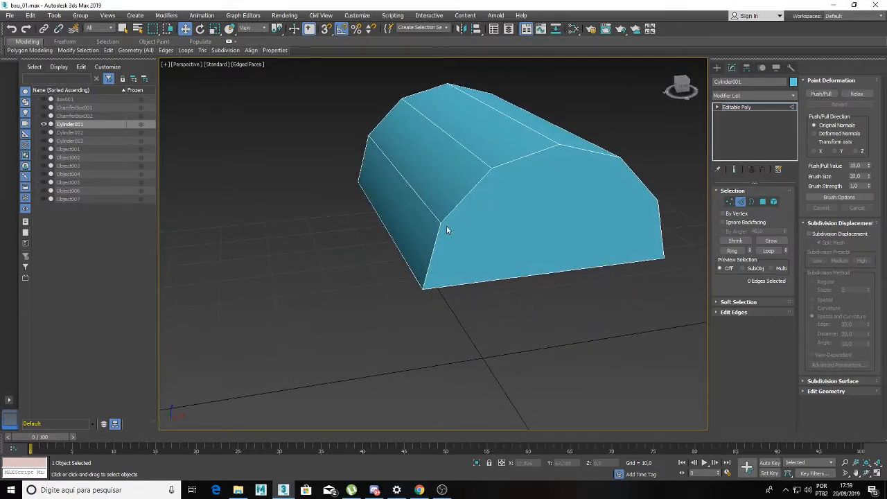
pyautogui.keyDown('alt'); pyautogui.moveTo(610, 282); pyautogui.dragTo(492, 208, button='middle'); pyautogui.keyUp('alt')
pyautogui.keyDown('alt'); pyautogui.moveTo(398, 127); pyautogui.dragTo(451, 218, button='middle'); pyautogui.keyUp('alt')
pyautogui.rightClick(500, 174)
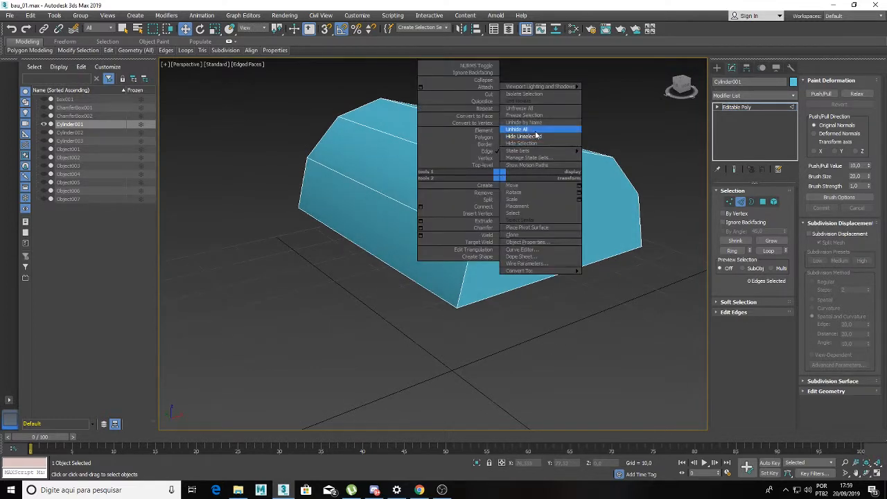
pyautogui.click(516, 129)
pyautogui.scroll(-4, 490, 167)
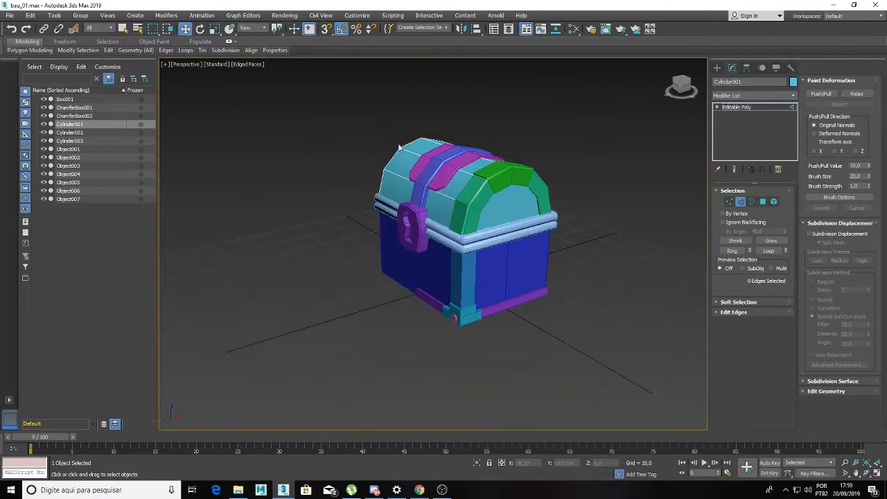
# Select all the chest parts and group them under the name bau.
pyautogui.moveTo(362, 87); pyautogui.dragTo(574, 308)
pyautogui.rightClick(448, 211)
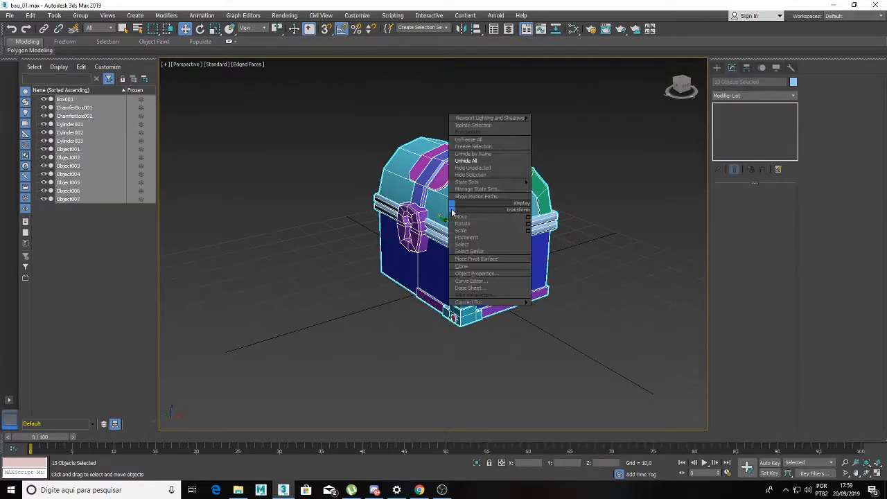
pyautogui.click(81, 15)
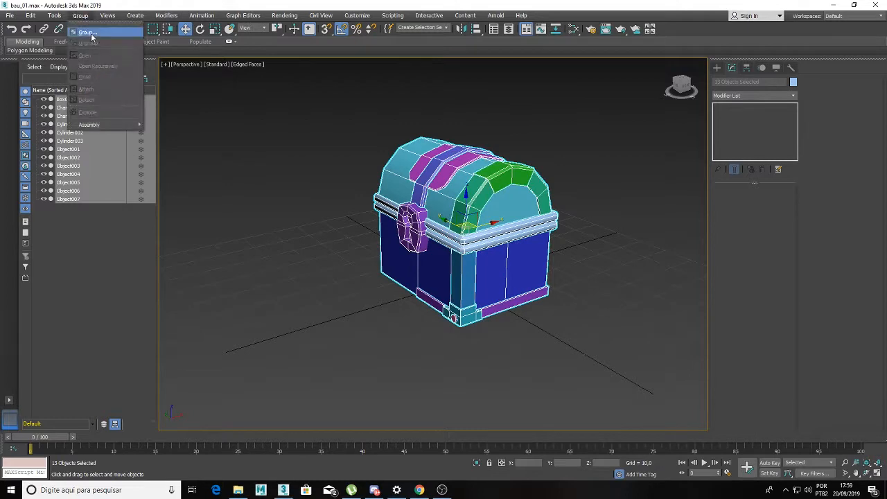
pyautogui.click(94, 31)
pyautogui.write('b')
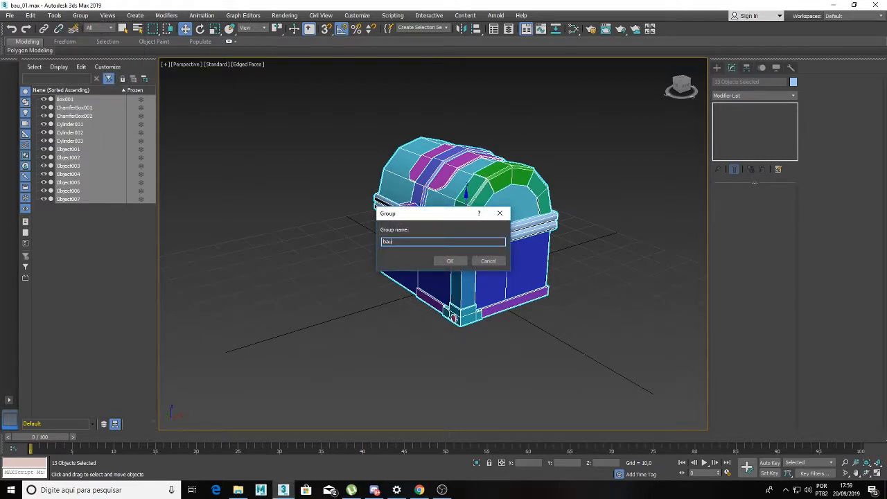
pyautogui.write('au')
pyautogui.press('Return')
# Apply the Unwrap UVW modifier to the bau group, reselect the group and clear the face selection.
pyautogui.click(727, 95)
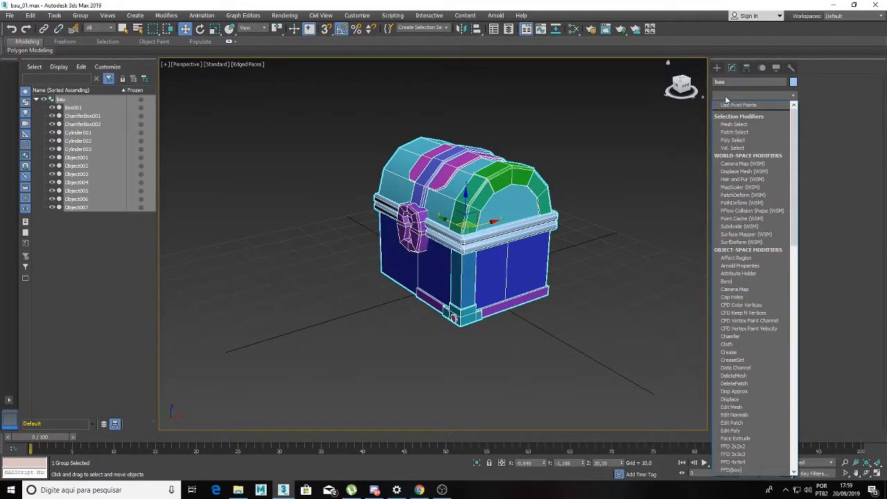
pyautogui.press('u')
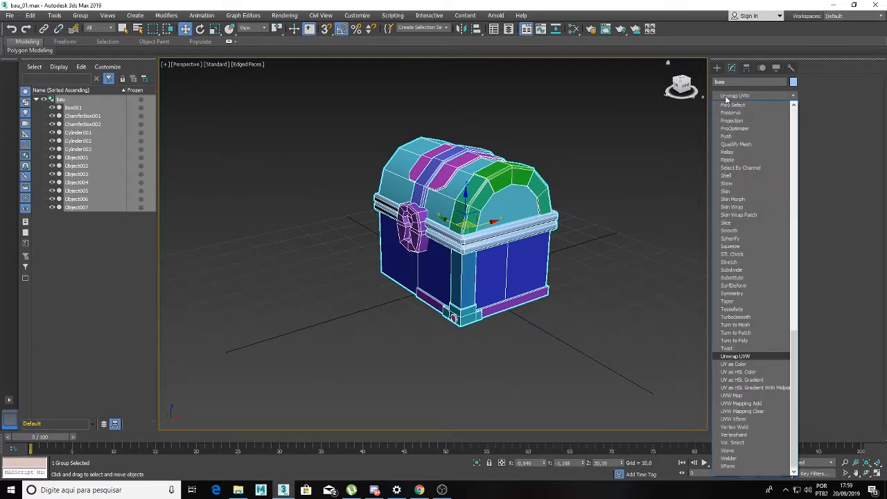
pyautogui.press('Return')
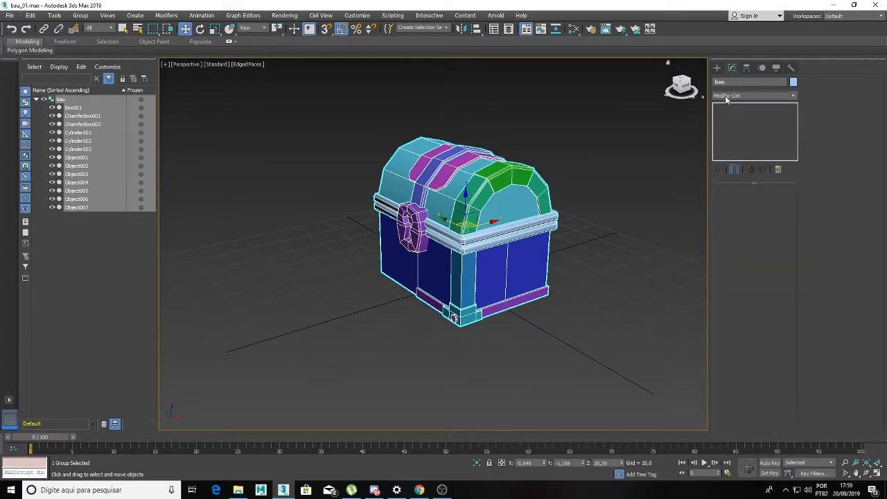
pyautogui.click(543, 121)
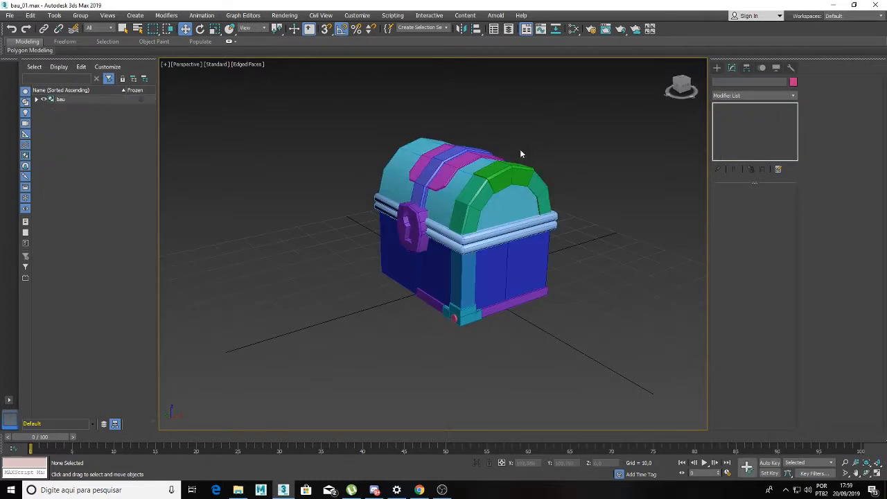
pyautogui.click(463, 179)
pyautogui.scroll(3, 467, 197)
pyautogui.keyDown('alt'); pyautogui.moveTo(467, 197); pyautogui.dragTo(566, 180, button='middle'); pyautogui.keyUp('alt')
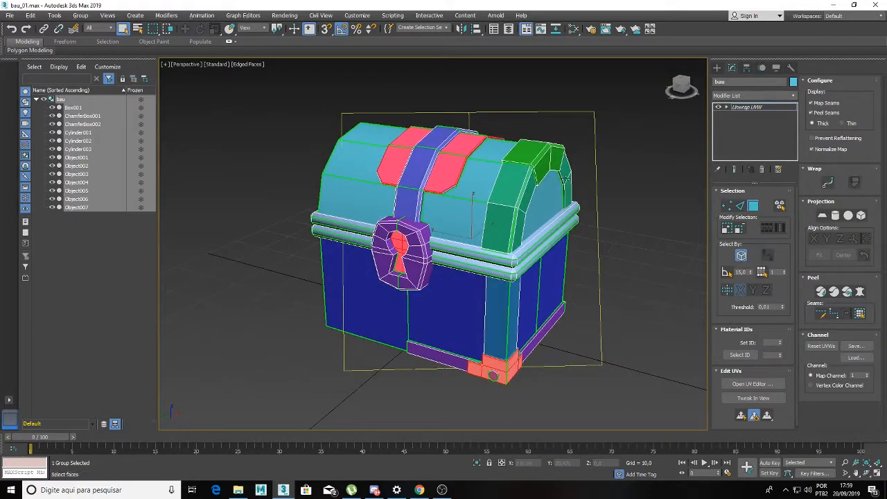
pyautogui.click(618, 163)
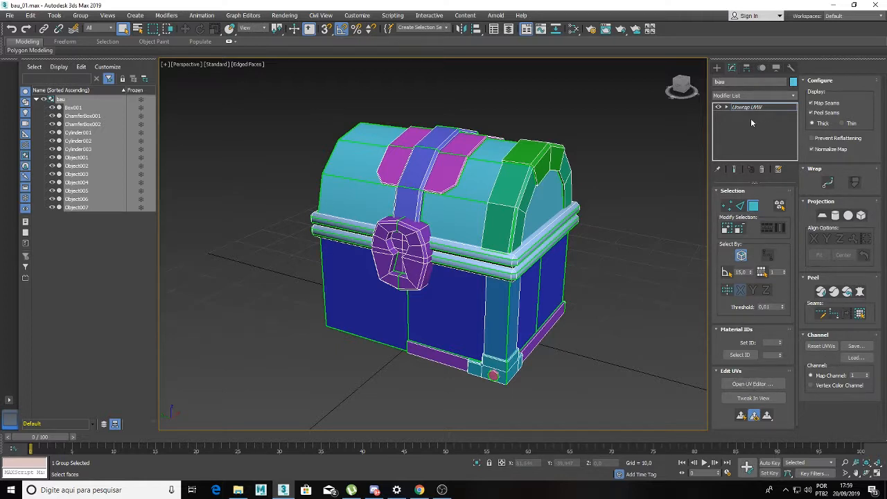
# Set the Unwrap UVW selection level to Polygon and open the UV editor for the chest.
pyautogui.click(738, 206)
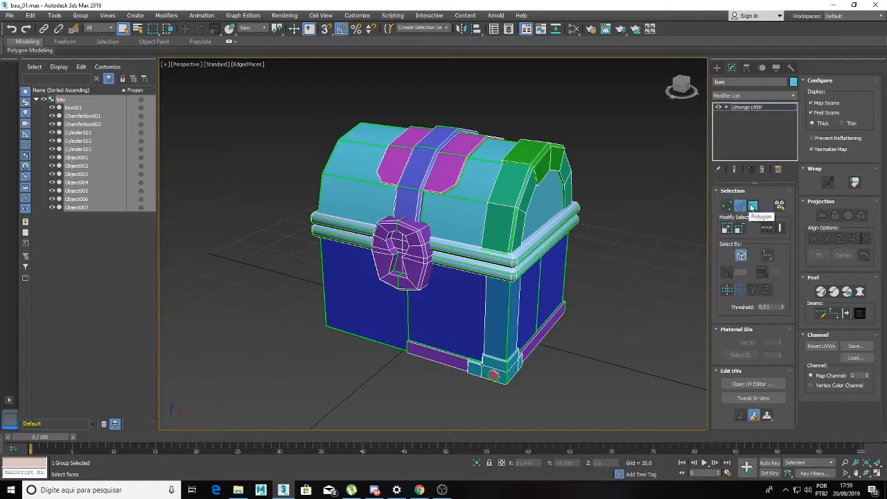
pyautogui.click(753, 207)
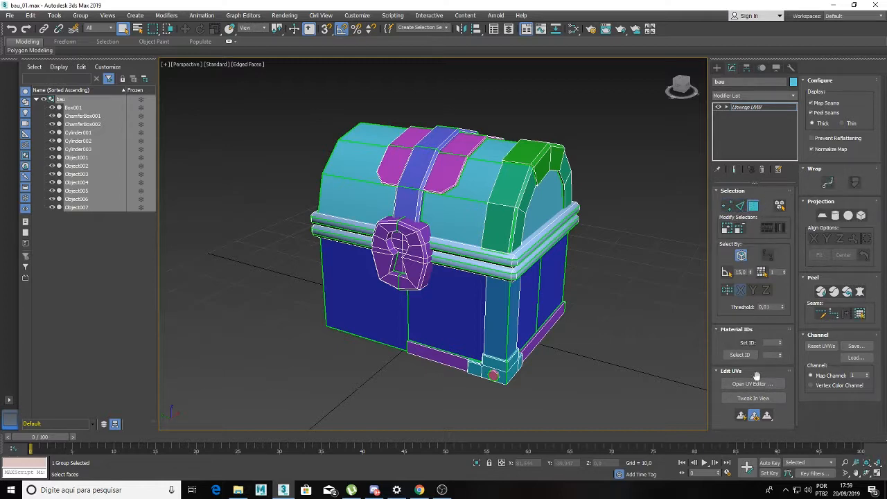
pyautogui.keyDown('alt'); pyautogui.moveTo(470, 216); pyautogui.dragTo(624, 277, button='middle'); pyautogui.keyUp('alt')
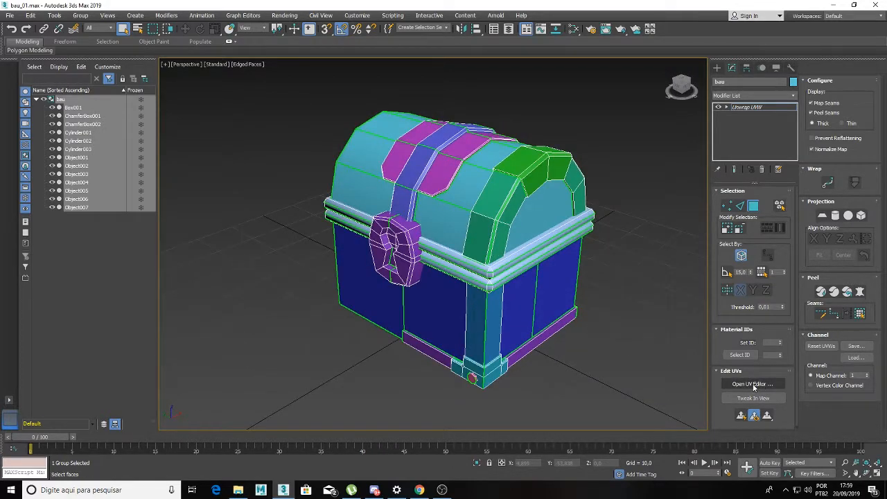
pyautogui.click(752, 383)
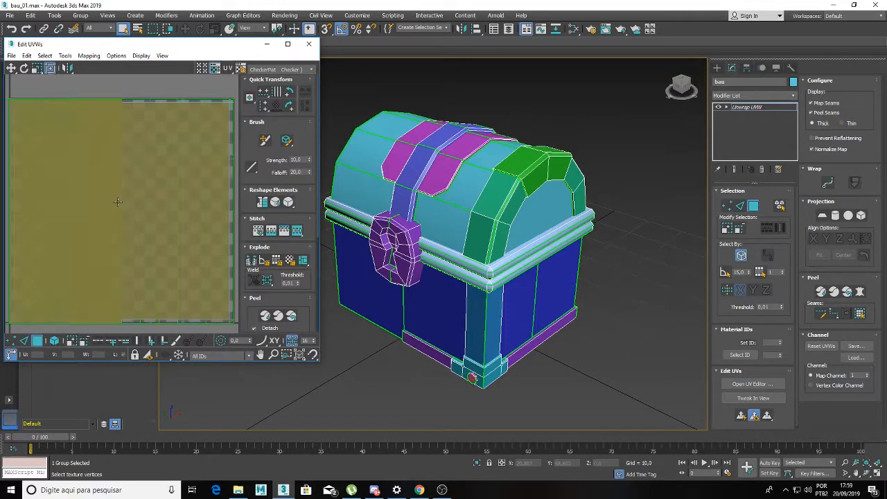
pyautogui.scroll(-2, 112, 120)
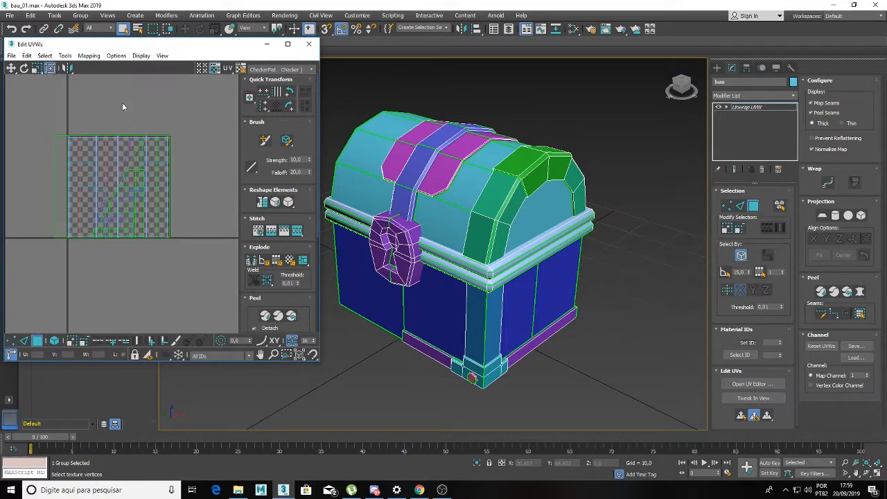
pyautogui.click(115, 183)
pyautogui.moveTo(360, 211); pyautogui.dragTo(437, 201, button='middle')
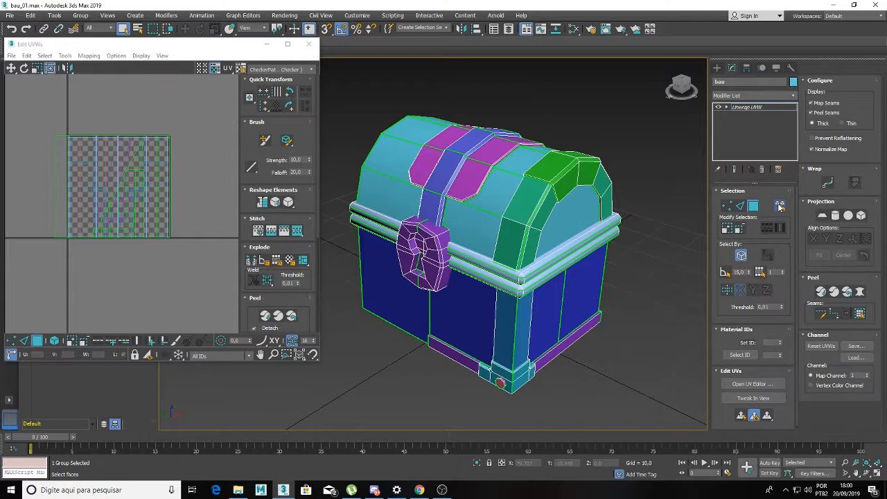
# Enable selection by element and select the whole lid body of the chest.
pyautogui.click(780, 206)
pyautogui.click(495, 201)
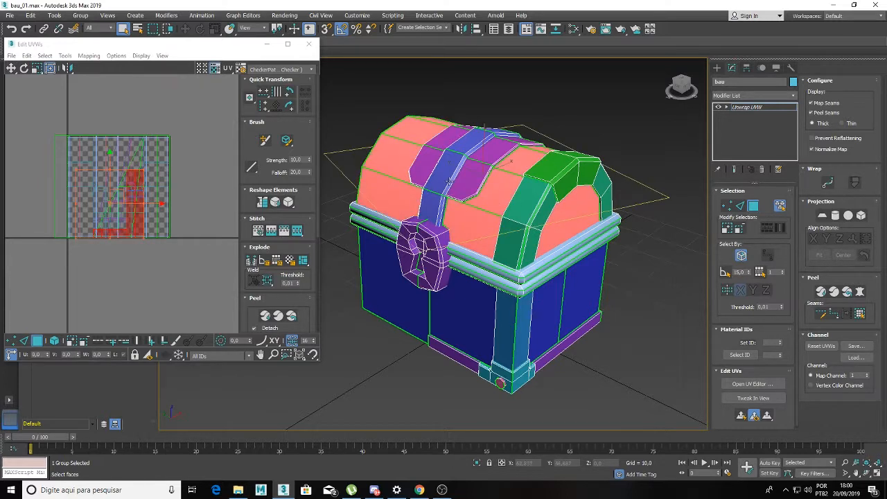
pyautogui.keyDown('alt'); pyautogui.moveTo(449, 182); pyautogui.dragTo(465, 189, button='middle'); pyautogui.keyUp('alt')
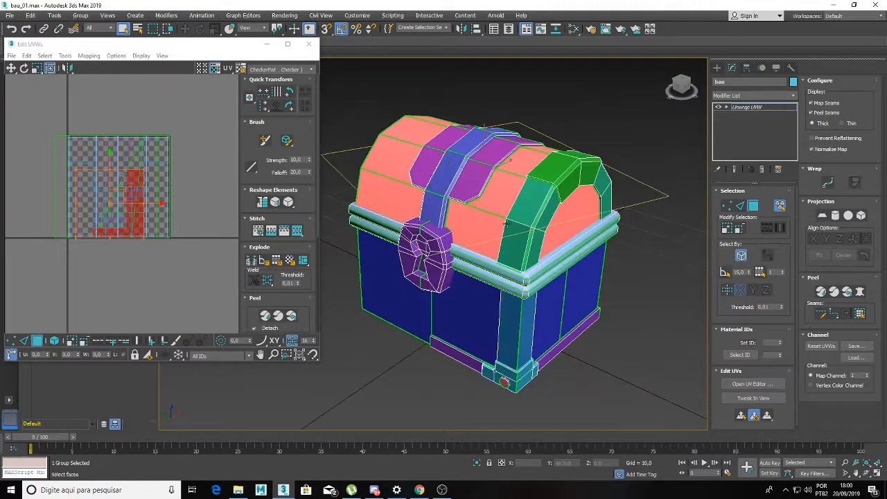
# Apply a planar projection aligned to the X axis to the lid body, after trying the Y alignment.
pyautogui.click(822, 216)
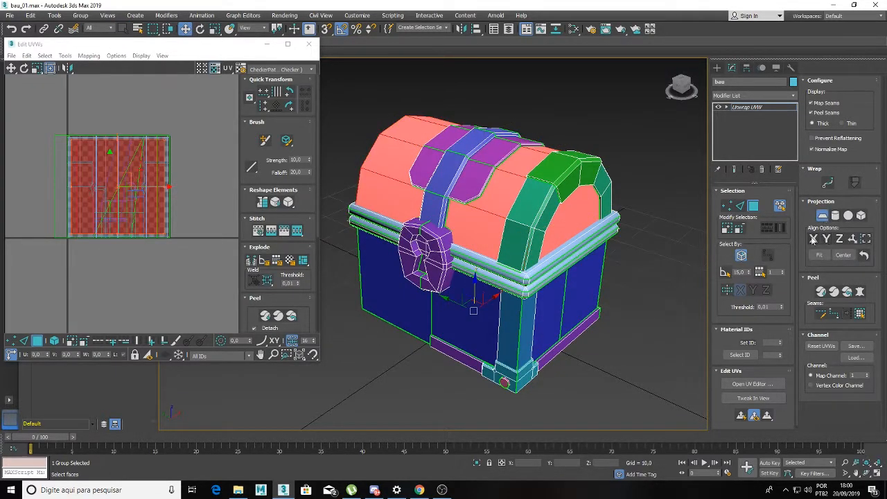
pyautogui.click(814, 239)
pyautogui.click(826, 239)
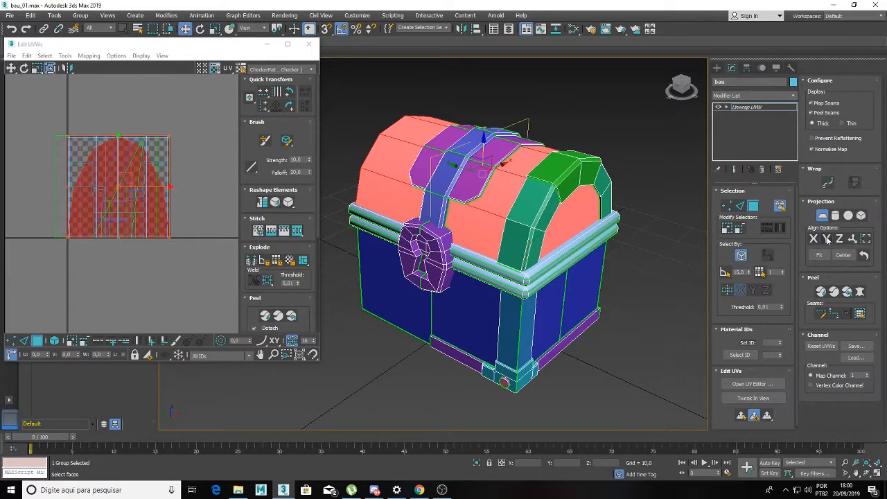
pyautogui.click(816, 240)
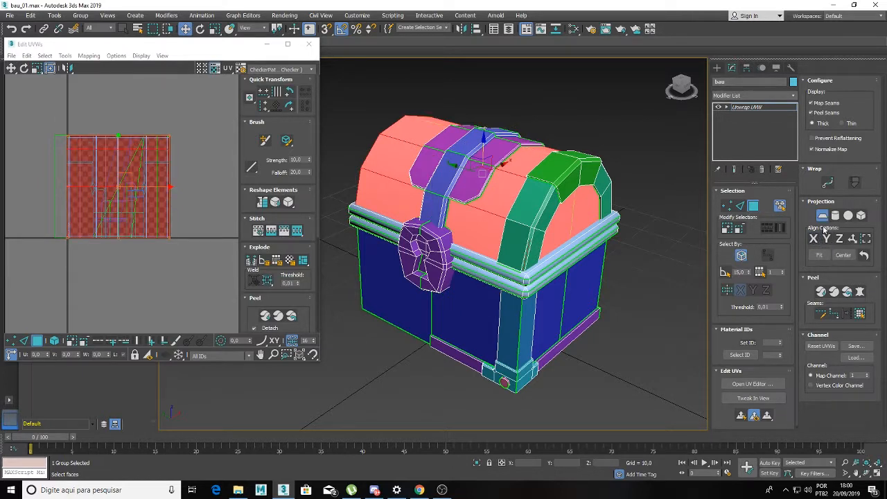
pyautogui.click(822, 216)
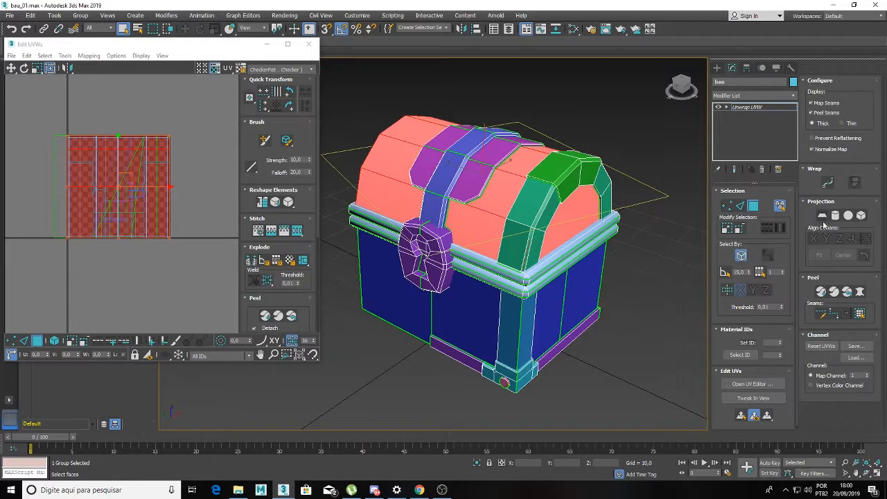
# Move the lid body's UVs with the Move tool out of the checkered tile into the empty space to its right.
pyautogui.click(169, 187)
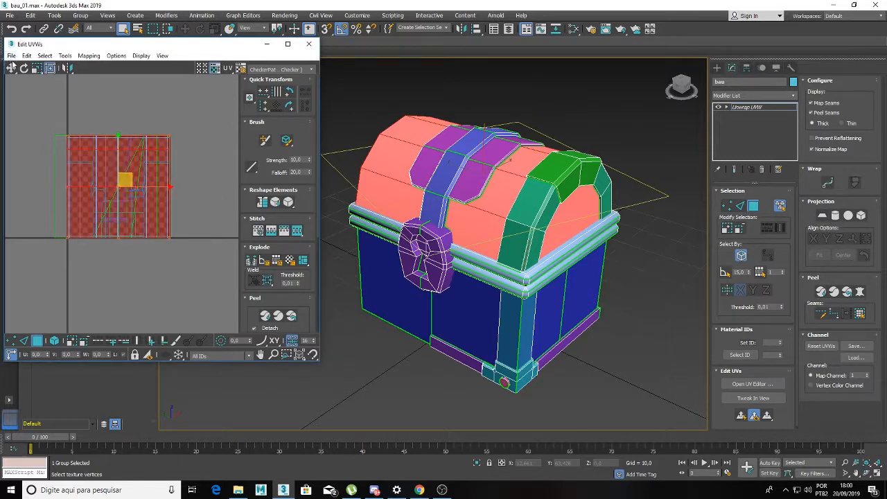
pyautogui.click(12, 67)
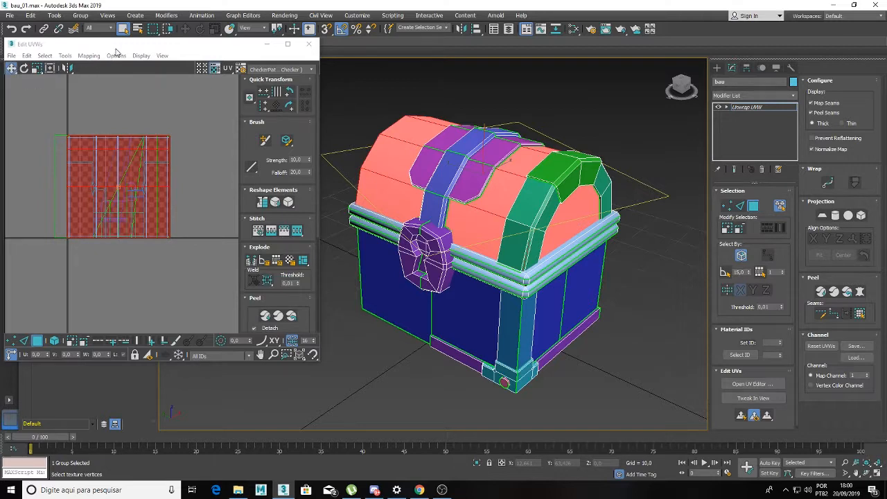
pyautogui.moveTo(117, 48); pyautogui.dragTo(177, 75)
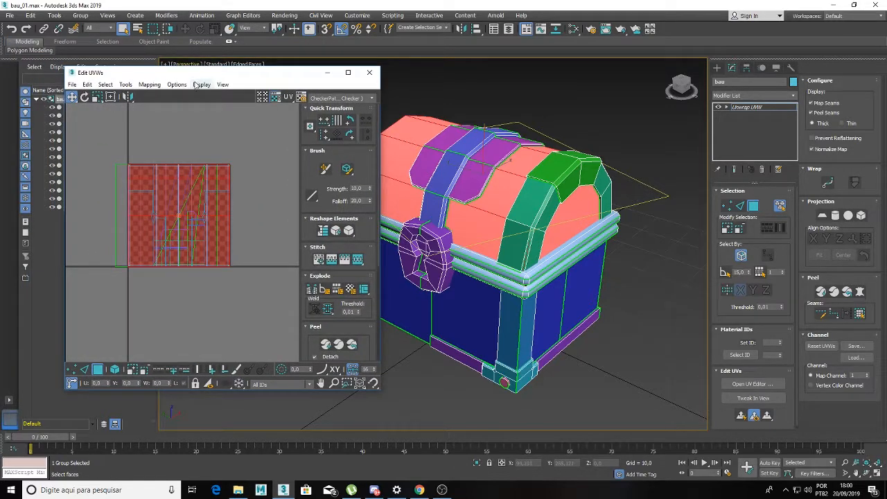
pyautogui.click(98, 97)
pyautogui.click(73, 98)
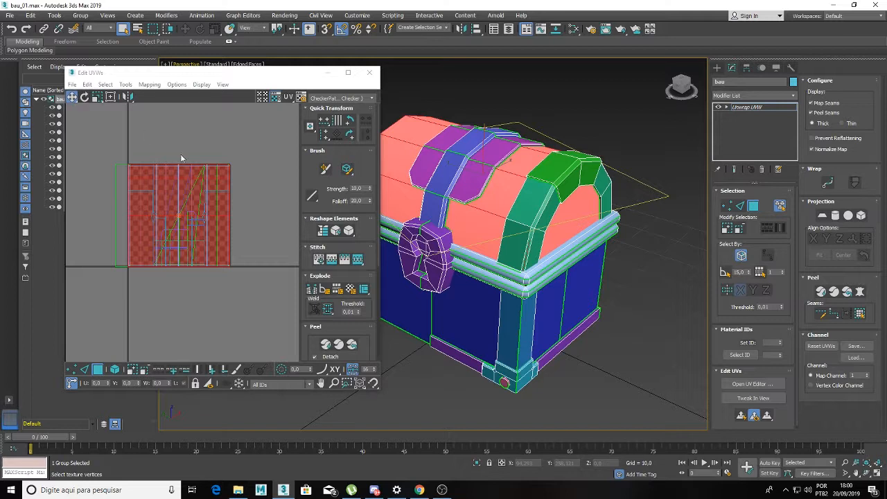
pyautogui.moveTo(201, 210); pyautogui.dragTo(313, 212)
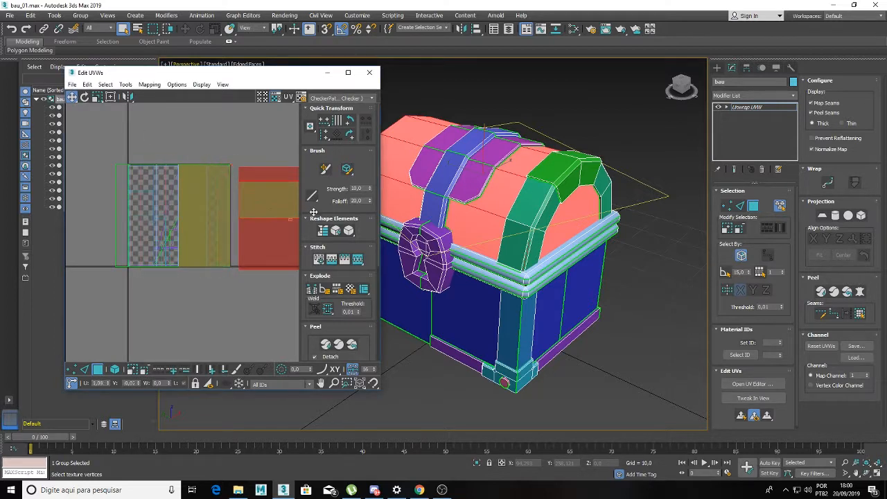
pyautogui.moveTo(313, 212); pyautogui.dragTo(196, 201, button='middle')
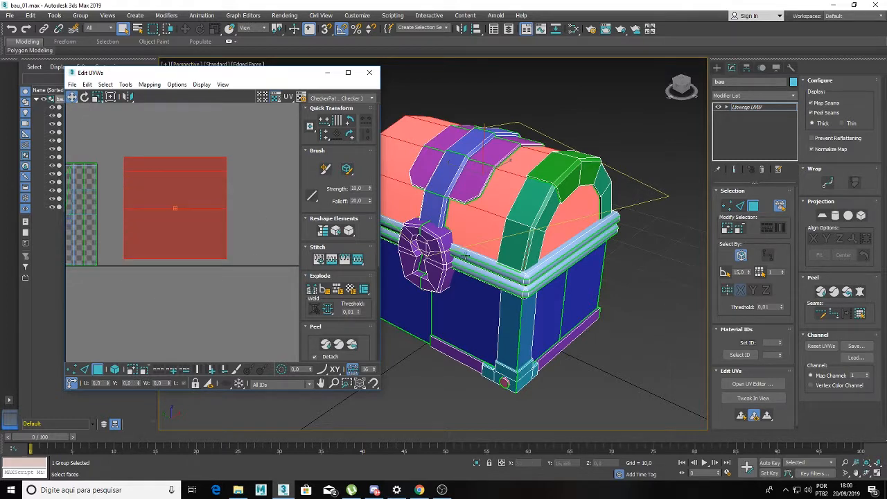
# Select all the polygons of the entire chest at once, including the lid, base, bands, trims and lock.
pyautogui.keyDown('alt'); pyautogui.moveTo(466, 255); pyautogui.dragTo(554, 233, button='middle'); pyautogui.keyUp('alt')
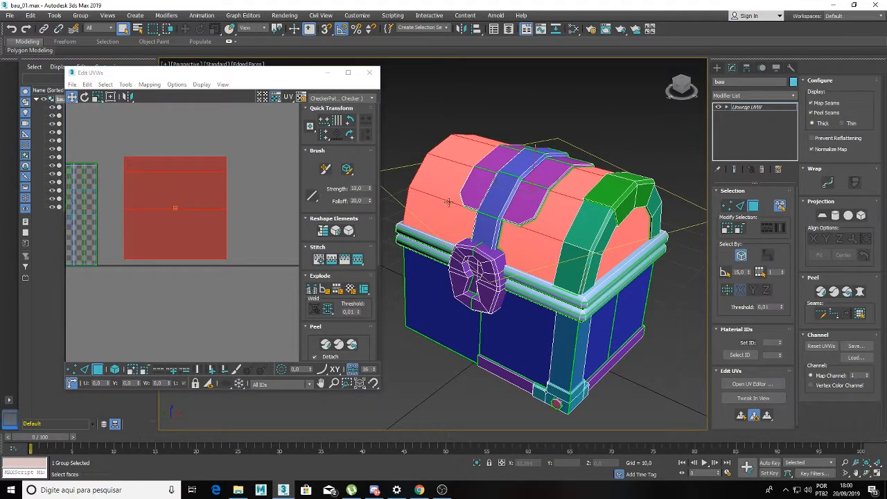
pyautogui.scroll(-2, 159, 188)
pyautogui.moveTo(158, 187); pyautogui.dragTo(201, 190, button='middle')
pyautogui.scroll(-2, 200, 190)
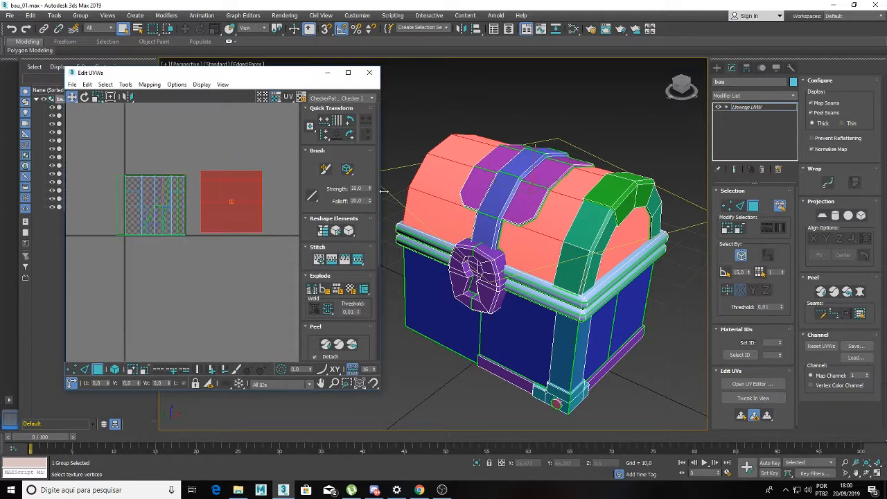
pyautogui.scroll(-3, 474, 198)
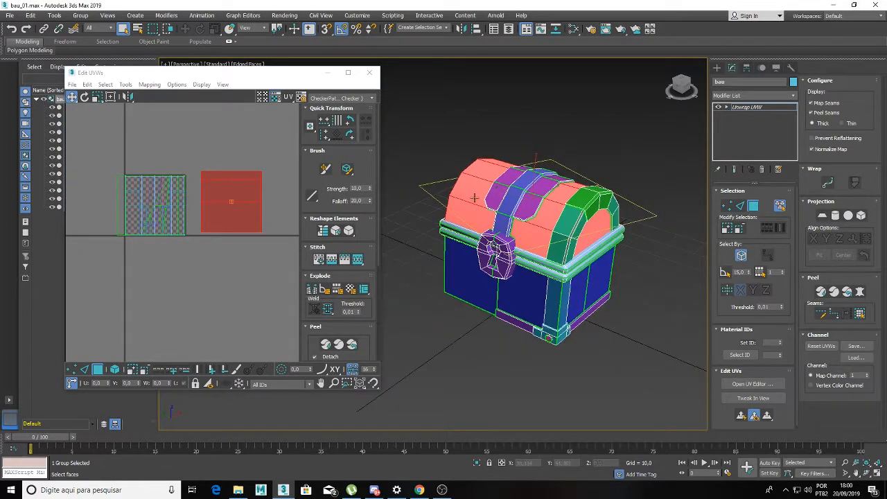
pyautogui.moveTo(410, 137); pyautogui.dragTo(650, 351)
# Apply a planar projection aligned to the X axis to all chest parts, and clear the selection.
pyautogui.keyDown('alt'); pyautogui.moveTo(650, 350); pyautogui.dragTo(589, 284, button='middle'); pyautogui.keyUp('alt')
pyautogui.keyDown('alt'); pyautogui.moveTo(708, 224); pyautogui.dragTo(693, 228, button='middle'); pyautogui.keyUp('alt')
pyautogui.click(821, 216)
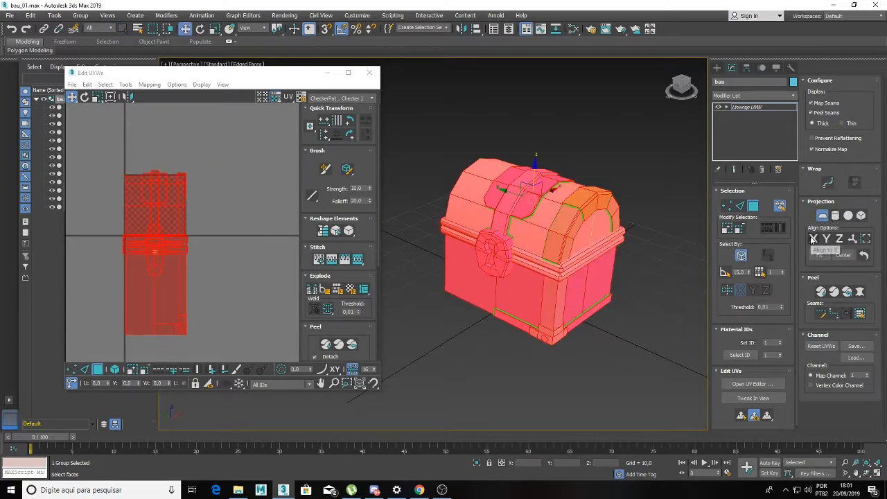
pyautogui.click(812, 239)
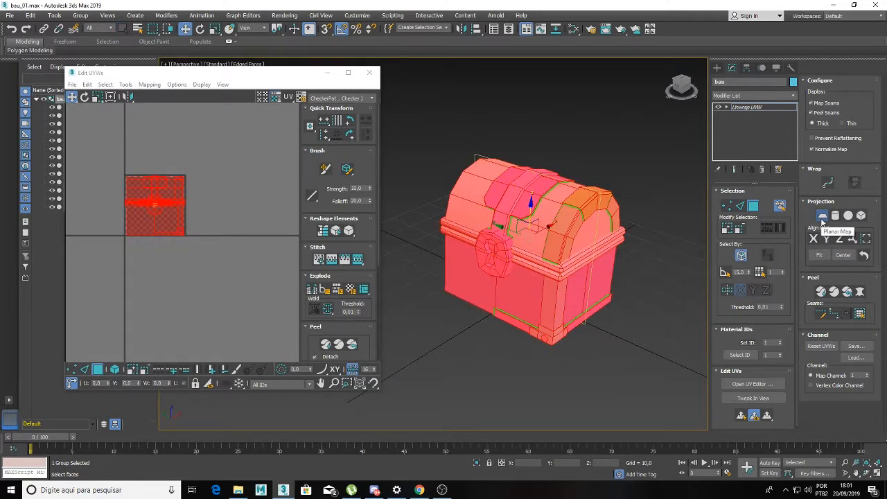
pyautogui.click(822, 216)
pyautogui.scroll(4, 153, 223)
pyautogui.click(189, 283)
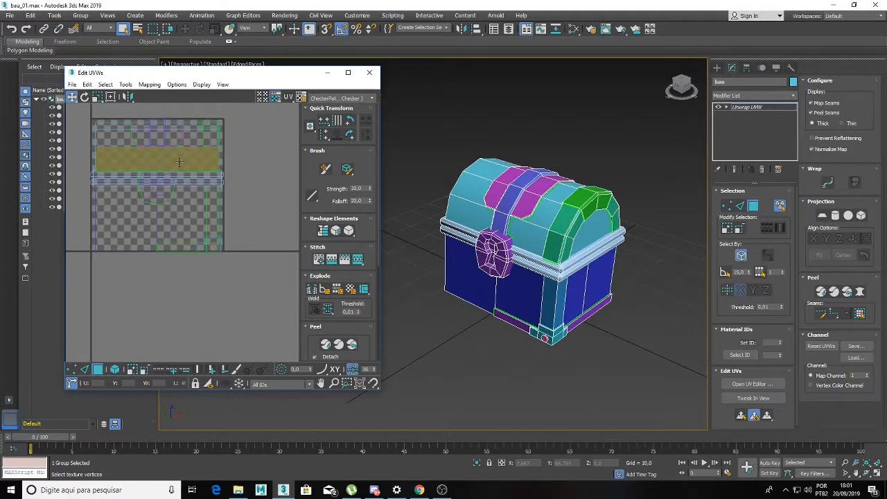
# Select the lid body and move its UVs out of the checkered tile into the empty space beside it.
pyautogui.moveTo(554, 219); pyautogui.dragTo(572, 236, button='middle')
pyautogui.scroll(4, 566, 220)
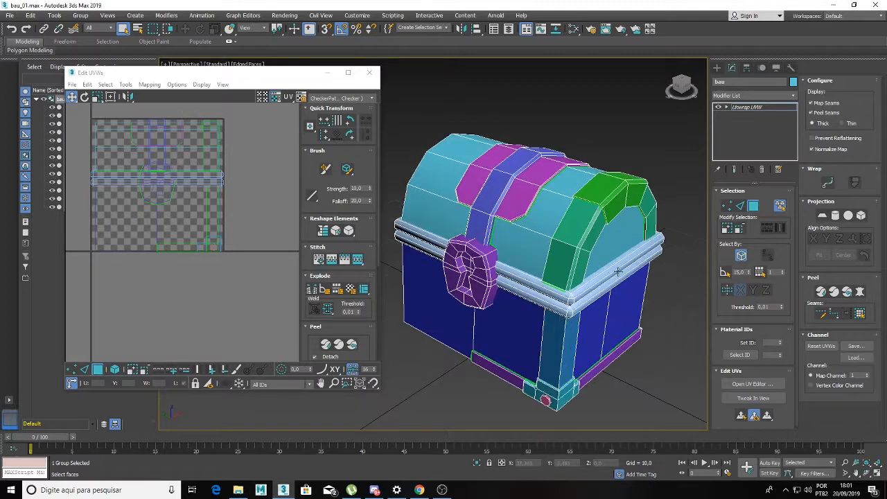
pyautogui.click(552, 219)
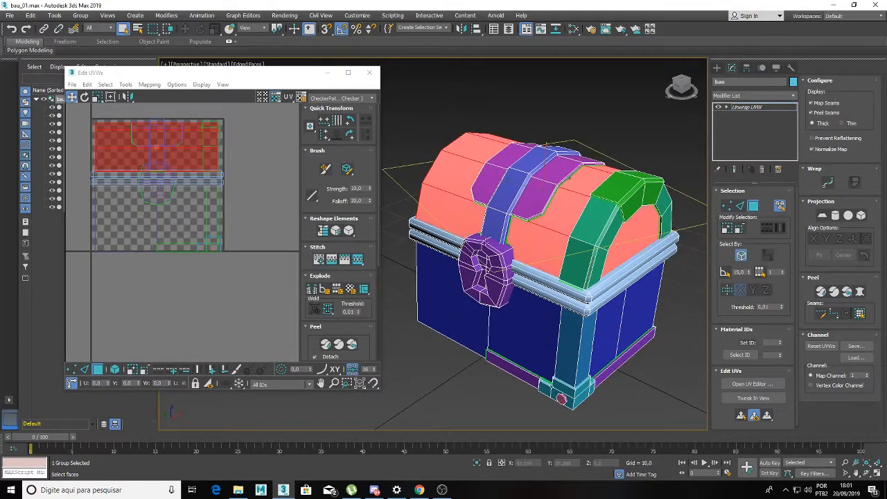
pyautogui.scroll(-3, 204, 213)
pyautogui.moveTo(204, 214); pyautogui.dragTo(128, 221, button='middle')
pyautogui.moveTo(107, 181); pyautogui.dragTo(208, 211)
pyautogui.keyDown('alt'); pyautogui.moveTo(547, 217); pyautogui.dragTo(565, 210, button='middle'); pyautogui.keyUp('alt')
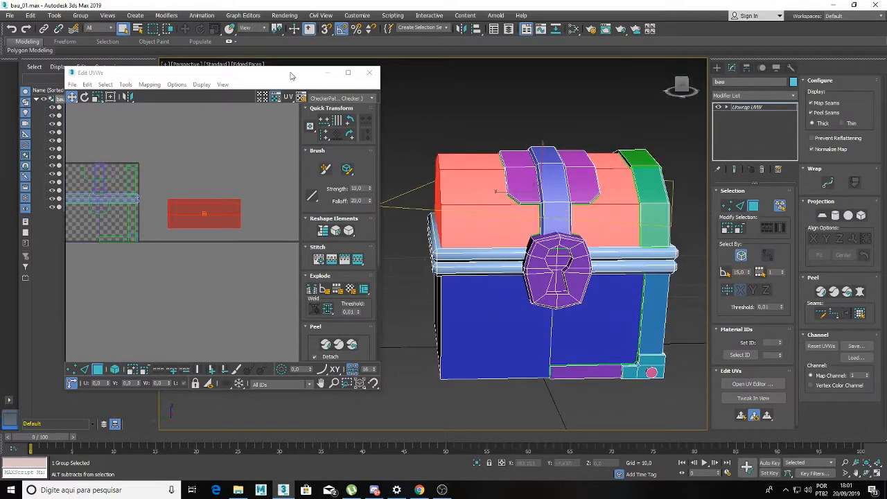
# Switch the Unwrap UVW selection level to Edge for the chest.
pyautogui.keyDown('alt'); pyautogui.moveTo(604, 231); pyautogui.dragTo(586, 231, button='middle'); pyautogui.keyUp('alt')
pyautogui.keyDown('alt'); pyautogui.moveTo(705, 230); pyautogui.dragTo(641, 226, button='middle'); pyautogui.keyUp('alt')
pyautogui.click(740, 205)
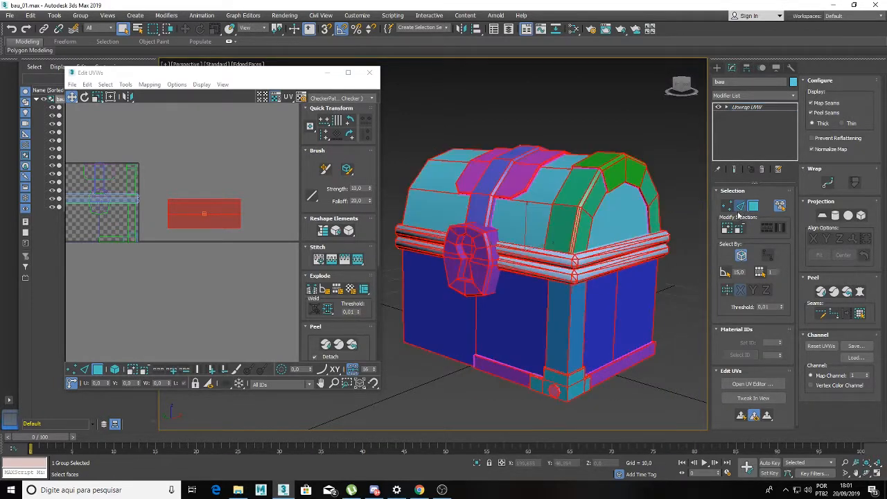
pyautogui.scroll(3, 566, 200)
pyautogui.keyDown('alt'); pyautogui.moveTo(566, 201); pyautogui.dragTo(644, 187, button='middle'); pyautogui.keyUp('alt')
# Uncover the scene object list and hide Object004, Object005, Object006 and Object007 to expose the bare lid body.
pyautogui.moveTo(276, 79); pyautogui.dragTo(407, 77)
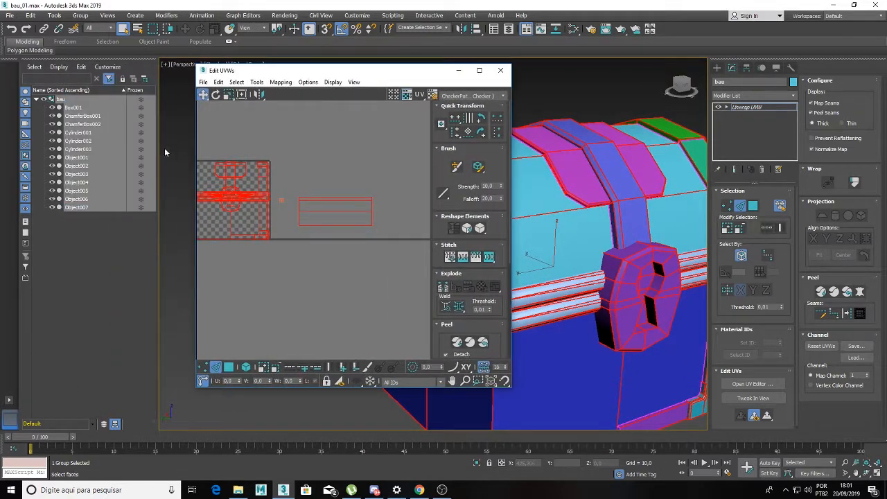
pyautogui.click(68, 257)
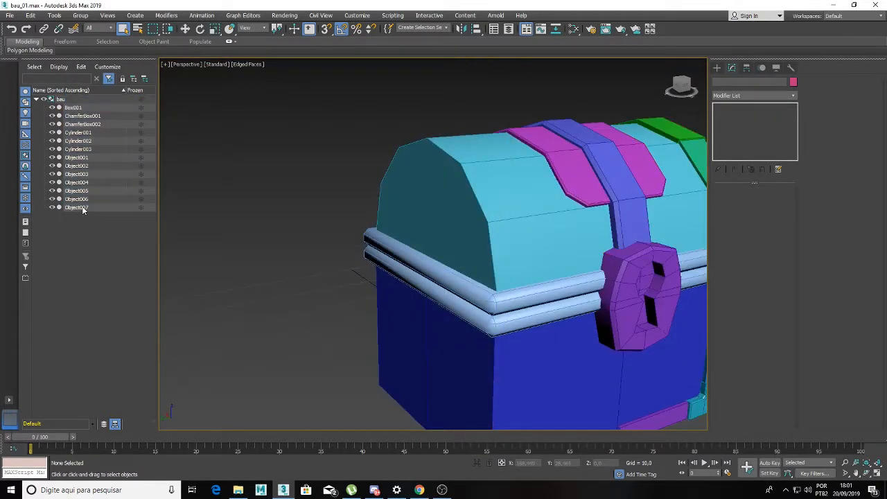
pyautogui.click(82, 207)
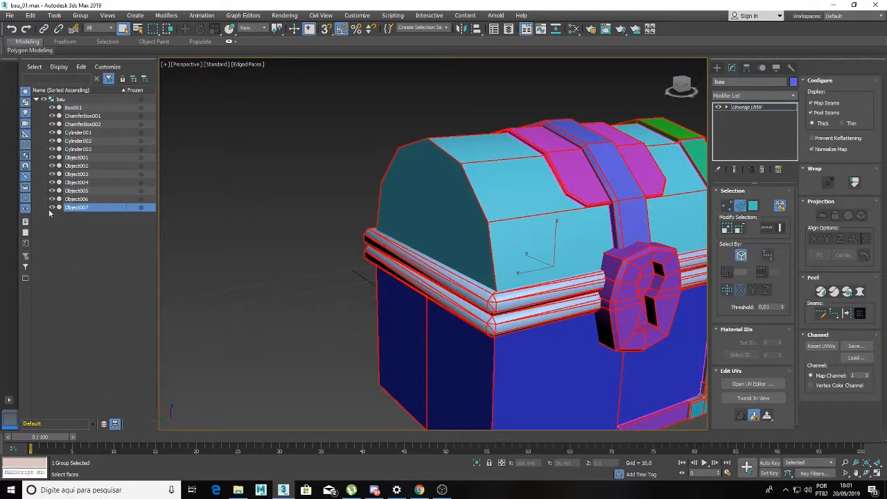
pyautogui.click(52, 208)
pyautogui.click(58, 200)
pyautogui.click(53, 199)
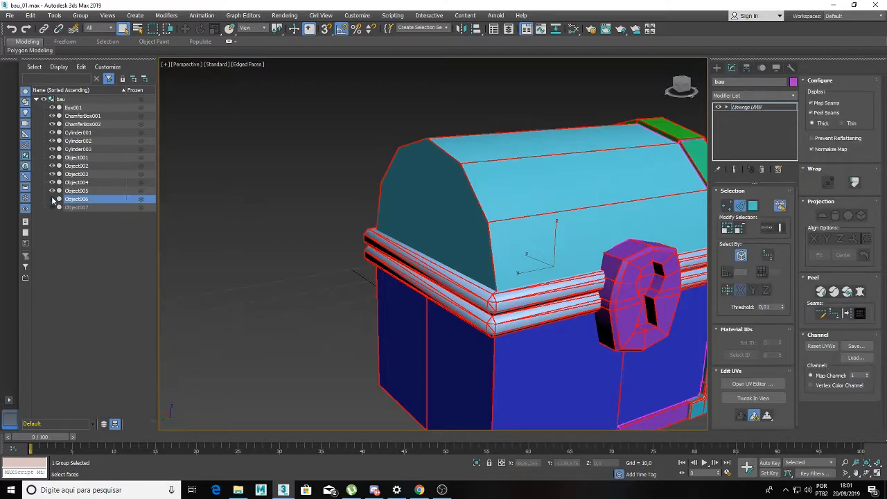
pyautogui.click(52, 191)
pyautogui.click(52, 183)
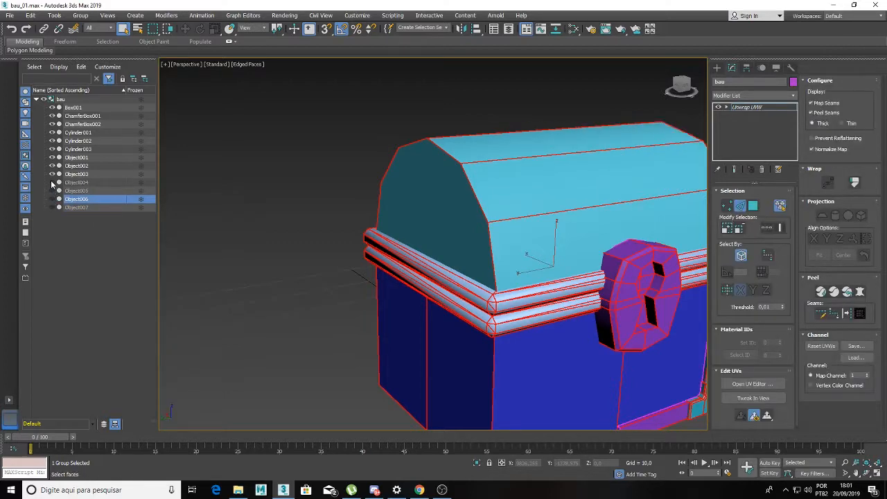
pyautogui.keyDown('alt'); pyautogui.moveTo(439, 216); pyautogui.dragTo(477, 200, button='middle'); pyautogui.keyUp('alt')
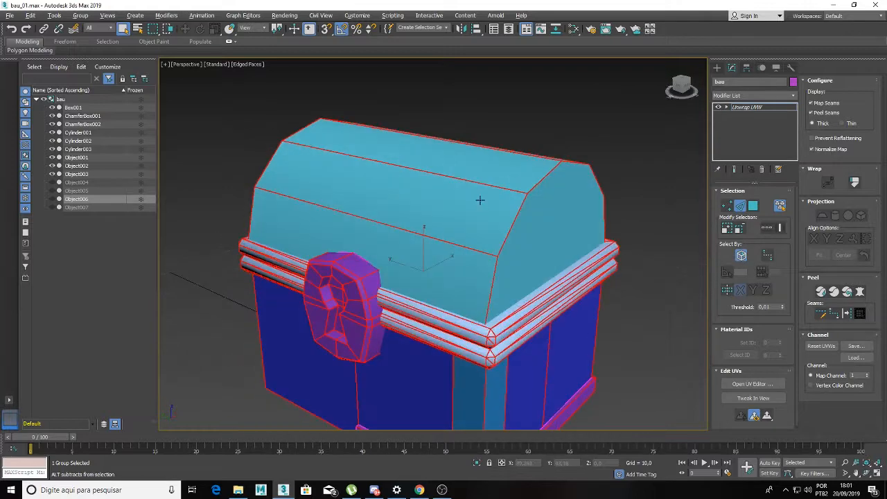
# Reopen the UV editor and select the two flat end polygons of the lid, at polygon level without element selection.
pyautogui.click(752, 383)
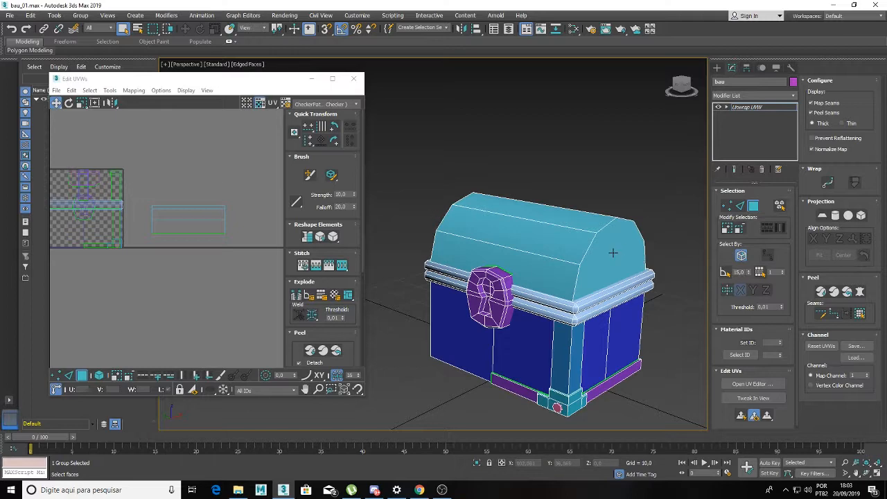
pyautogui.click(633, 252)
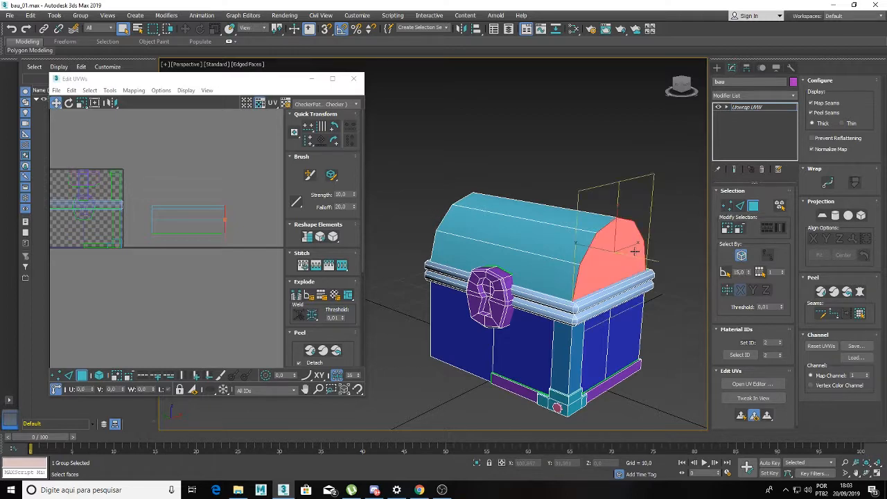
pyautogui.keyDown('alt'); pyautogui.moveTo(481, 217); pyautogui.dragTo(530, 220, button='middle'); pyautogui.keyUp('alt')
pyautogui.keyDown('ctrl'); pyautogui.click(430, 268); pyautogui.keyUp('ctrl')
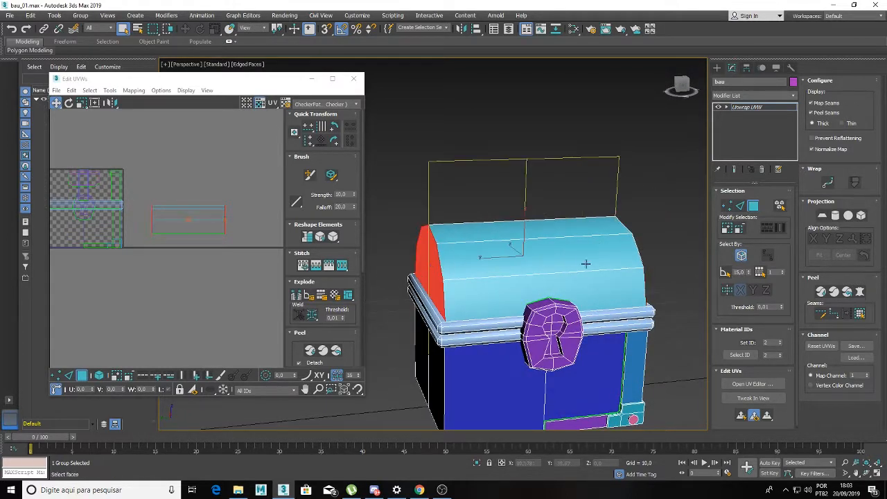
pyautogui.keyDown('alt'); pyautogui.moveTo(586, 264); pyautogui.dragTo(480, 247, button='middle'); pyautogui.keyUp('alt')
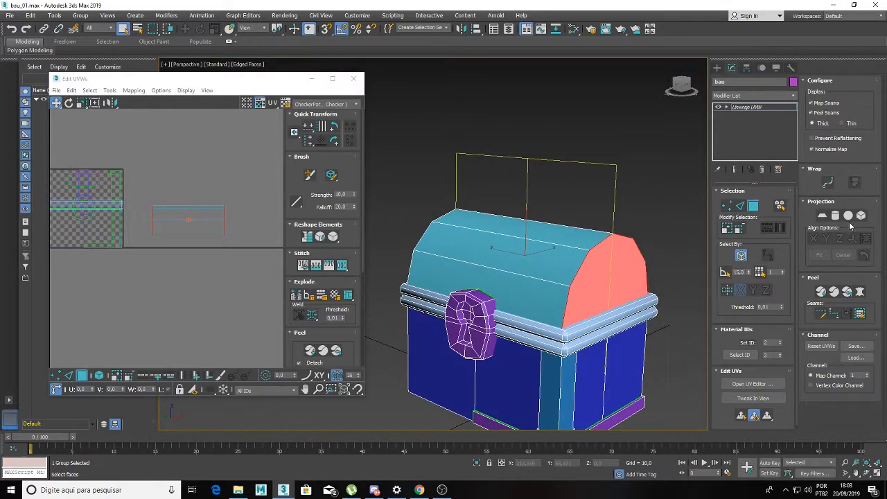
# Apply a planar projection aligned to the Y axis to the lid's end polygons, after trying the X alignment.
pyautogui.moveTo(208, 200); pyautogui.dragTo(244, 198, button='middle')
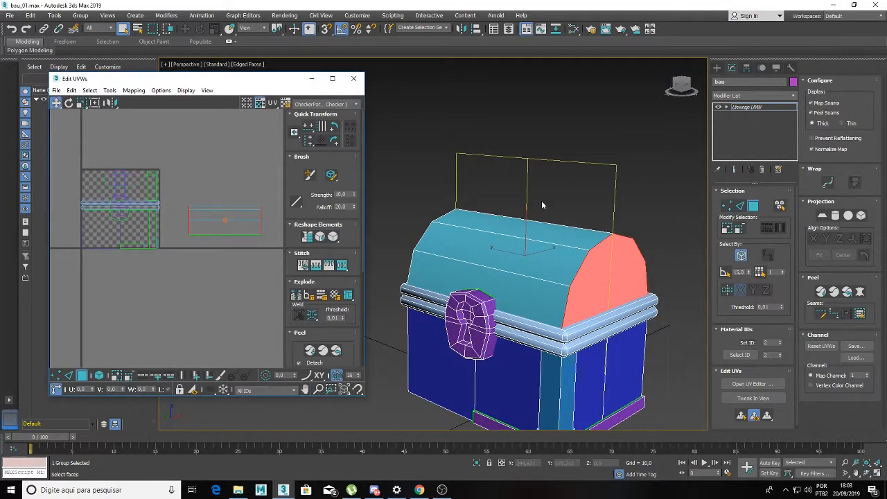
pyautogui.click(822, 215)
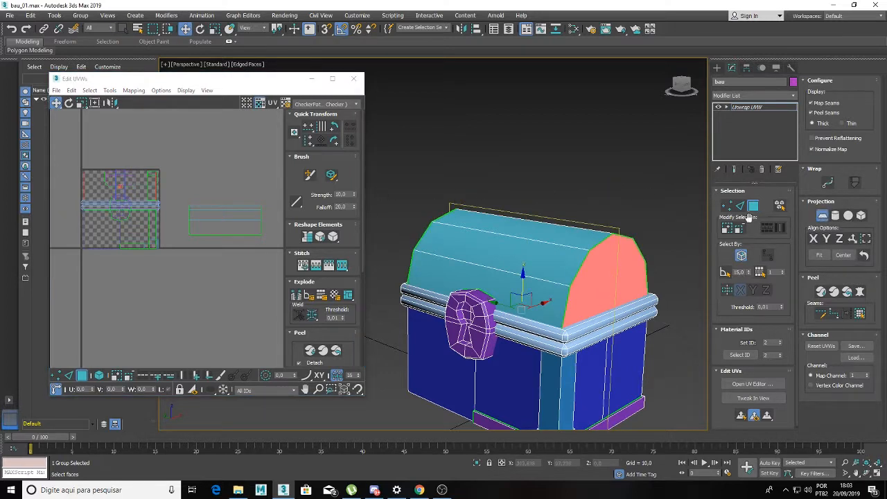
pyautogui.click(813, 239)
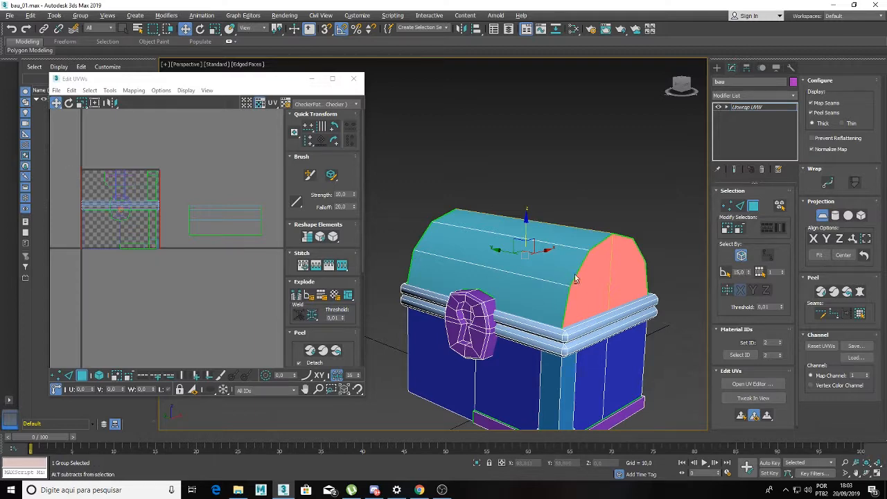
pyautogui.keyDown('alt'); pyautogui.moveTo(574, 273); pyautogui.dragTo(613, 218, button='middle'); pyautogui.keyUp('alt')
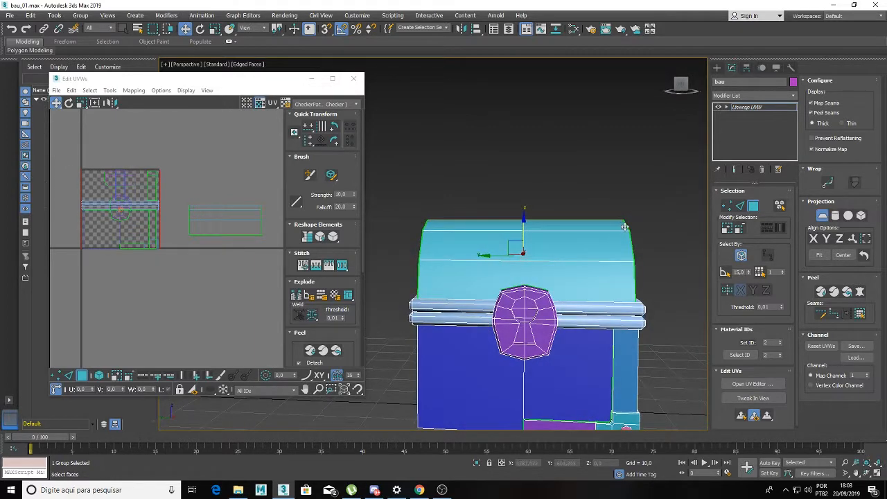
pyautogui.click(826, 239)
pyautogui.keyDown('alt'); pyautogui.moveTo(485, 298); pyautogui.dragTo(543, 281, button='middle'); pyautogui.keyUp('alt')
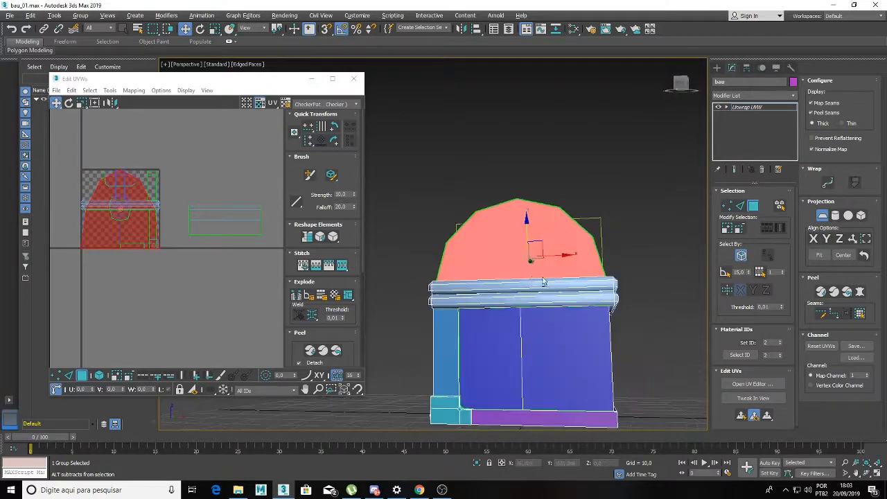
pyautogui.click(821, 216)
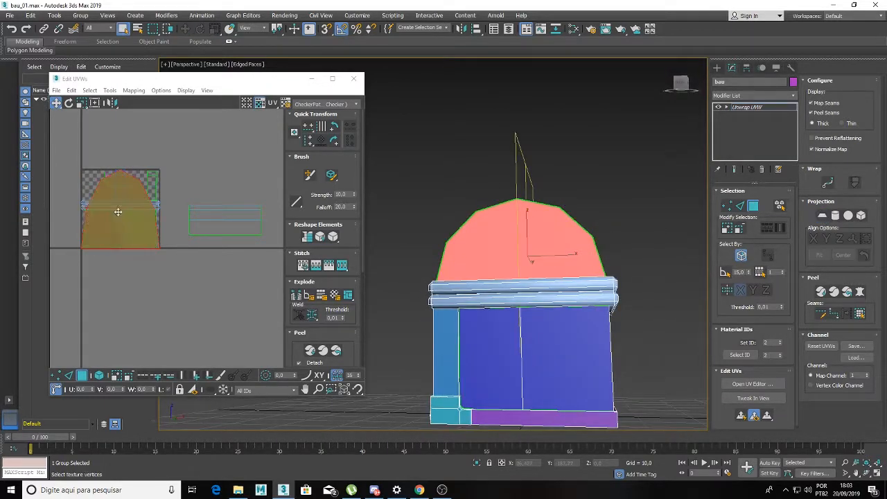
# Move the UVs of both lid ends out of the checkered tile into the empty space below the lid body's UVs.
pyautogui.moveTo(112, 220); pyautogui.dragTo(217, 293)
pyautogui.click(180, 270)
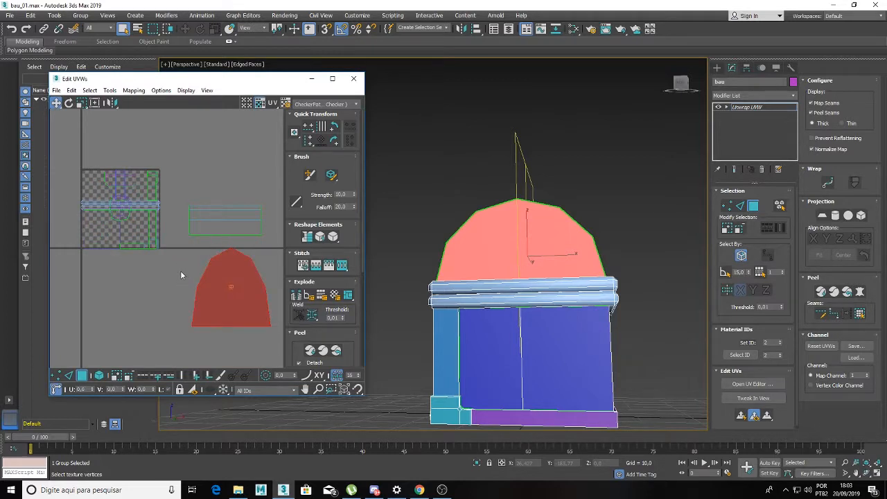
pyautogui.moveTo(180, 270); pyautogui.dragTo(111, 263, button='middle')
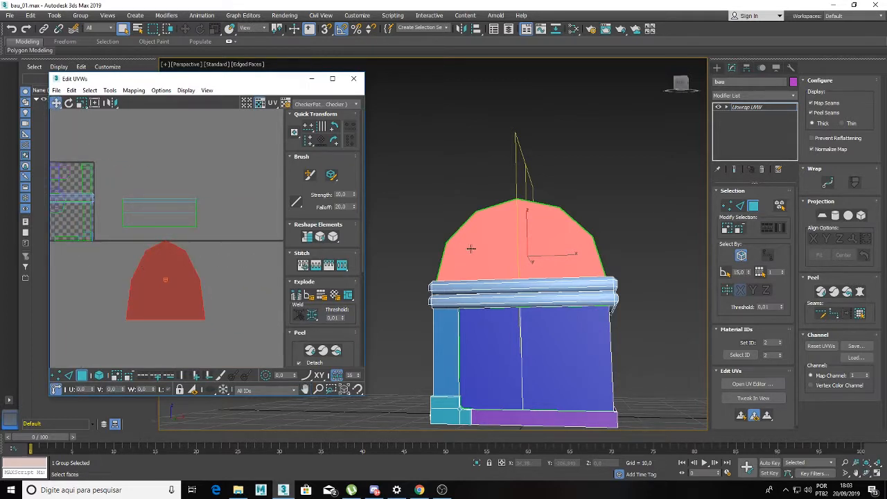
pyautogui.keyDown('alt'); pyautogui.moveTo(476, 242); pyautogui.dragTo(497, 255, button='middle'); pyautogui.keyUp('alt')
pyautogui.keyDown('alt'); pyautogui.moveTo(621, 258); pyautogui.dragTo(522, 273, button='middle'); pyautogui.keyUp('alt')
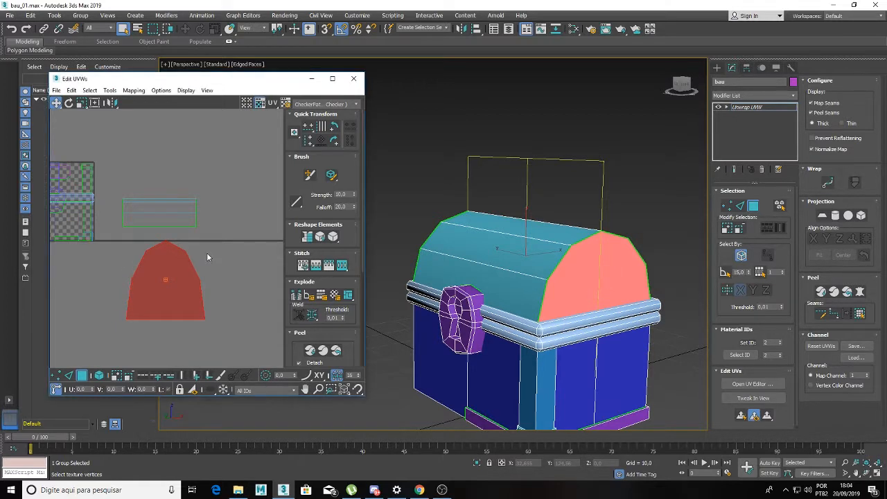
pyautogui.moveTo(166, 277); pyautogui.dragTo(246, 282)
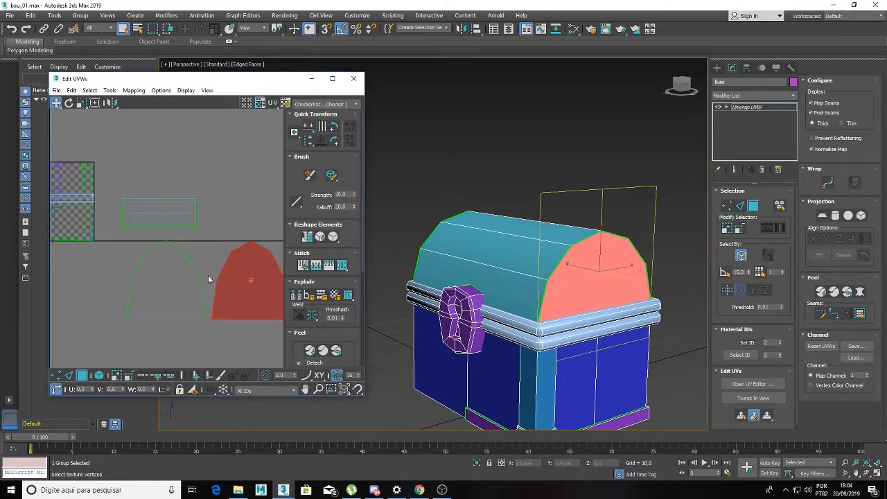
pyautogui.hotkey('ctrl', 'z')
pyautogui.hotkey('ctrl', 'z')
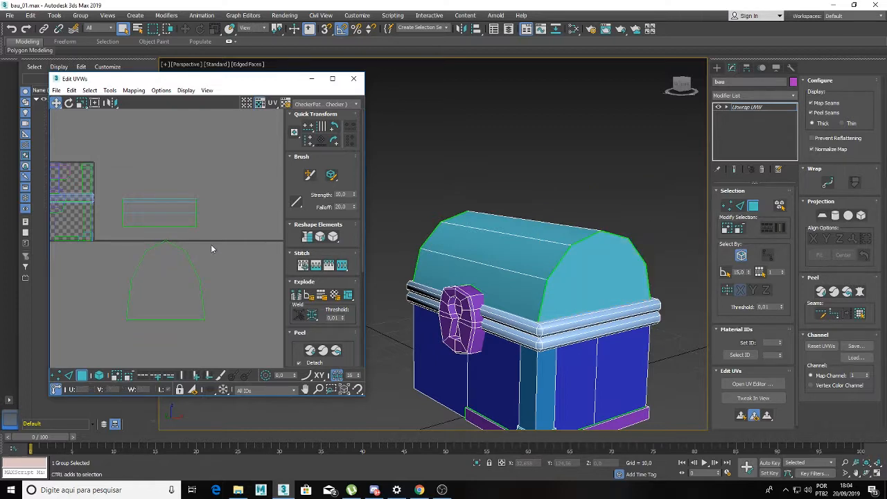
pyautogui.hotkey('ctrl', 'z')
pyautogui.click(233, 239)
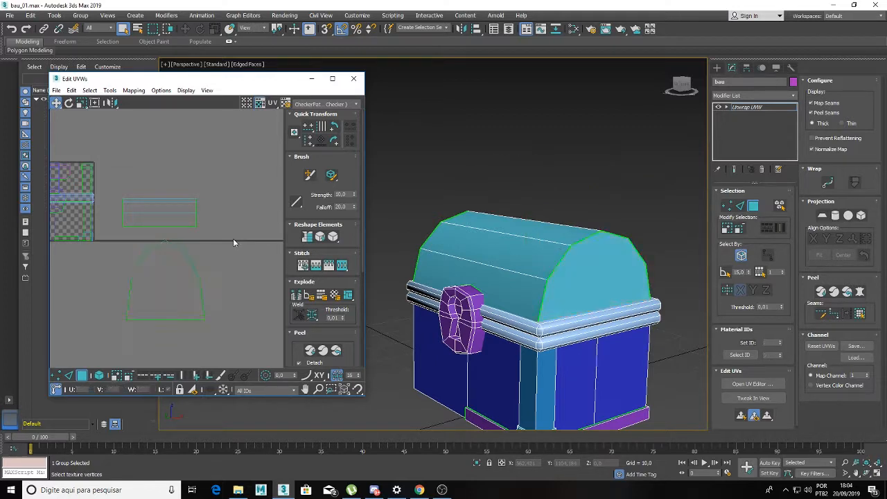
# Select one of the overlapping lid-end UV shells and move it horizontally to sit beside the other one.
pyautogui.click(162, 273)
pyautogui.moveTo(156, 283); pyautogui.dragTo(240, 282)
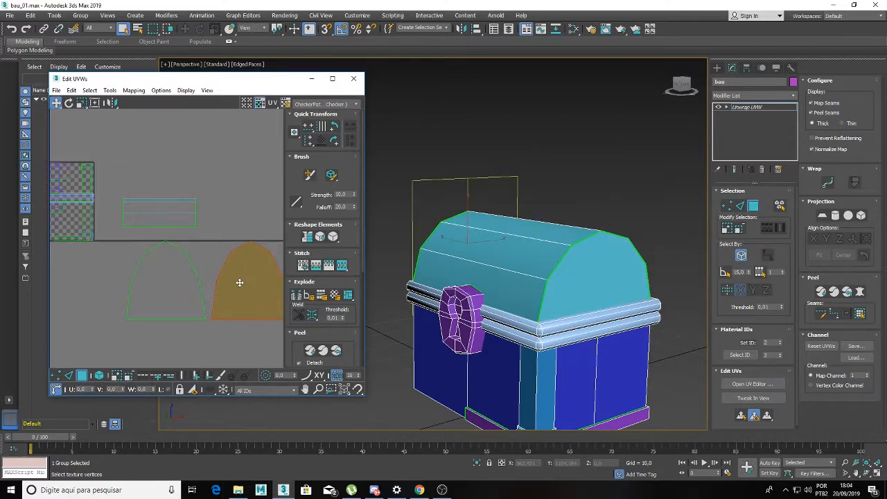
pyautogui.keyDown('alt'); pyautogui.moveTo(511, 284); pyautogui.dragTo(604, 287, button='middle'); pyautogui.keyUp('alt')
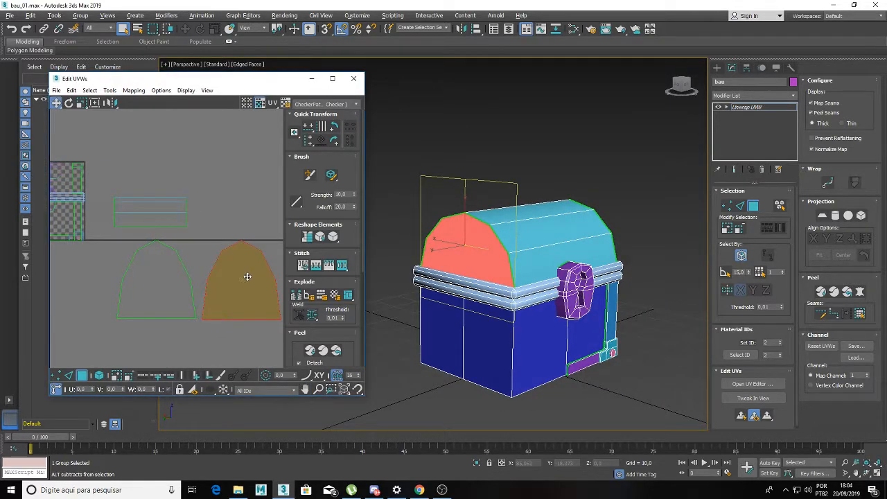
pyautogui.moveTo(242, 277); pyautogui.dragTo(210, 274, button='middle')
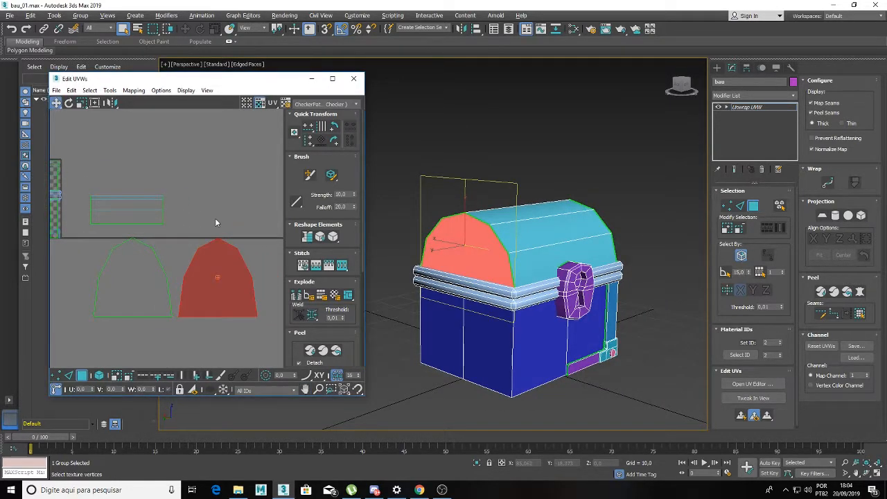
# Select both lid-end UV shells and relax them by polygon angles with the Relax Tool.
pyautogui.click(270, 251)
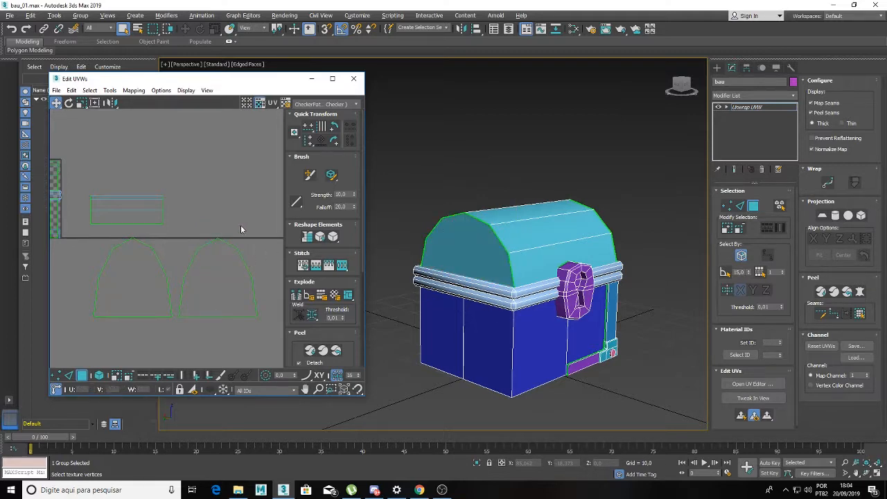
pyautogui.keyDown('alt'); pyautogui.moveTo(528, 258); pyautogui.dragTo(453, 257, button='middle'); pyautogui.keyUp('alt')
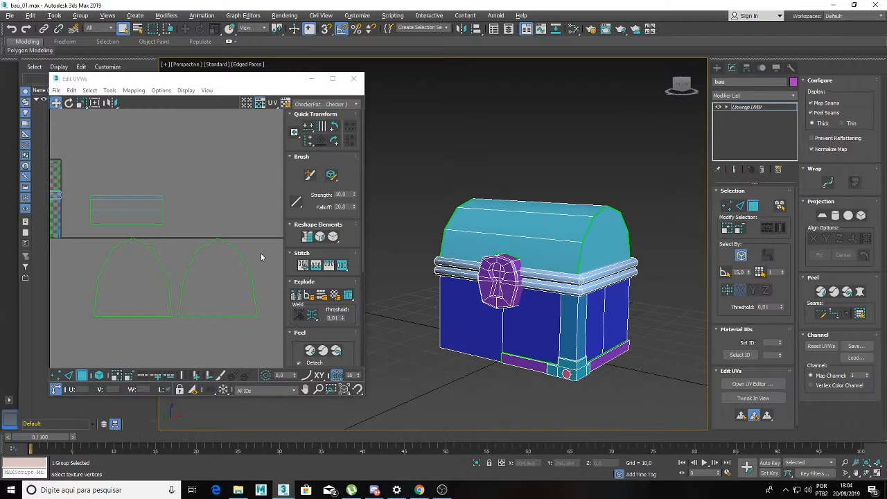
pyautogui.click(223, 255)
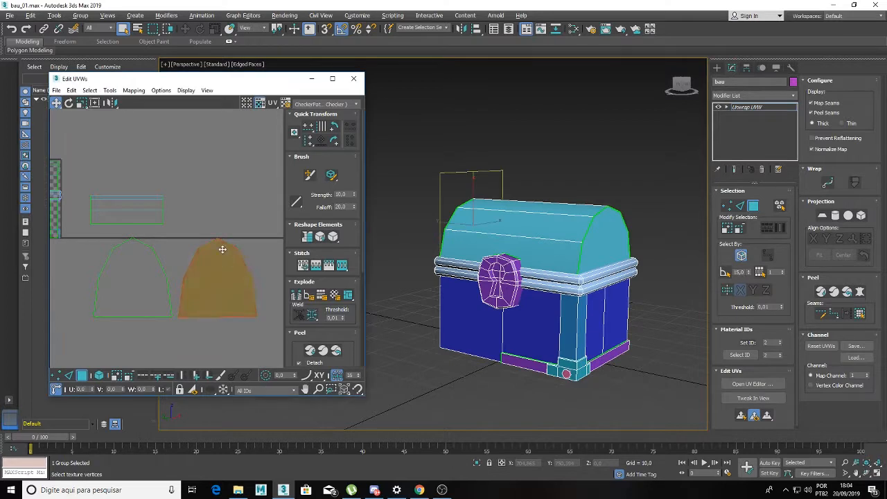
pyautogui.keyDown('ctrl'); pyautogui.click(140, 277); pyautogui.keyUp('ctrl')
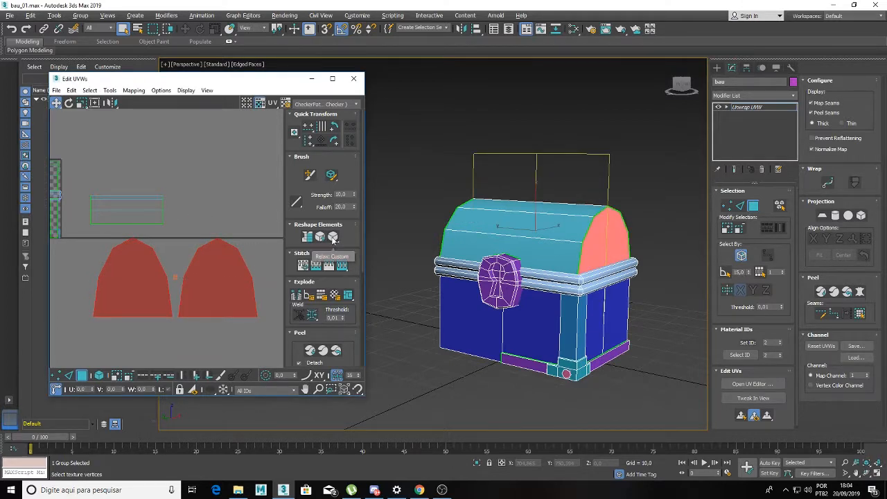
pyautogui.moveTo(334, 239); pyautogui.dragTo(334, 255)
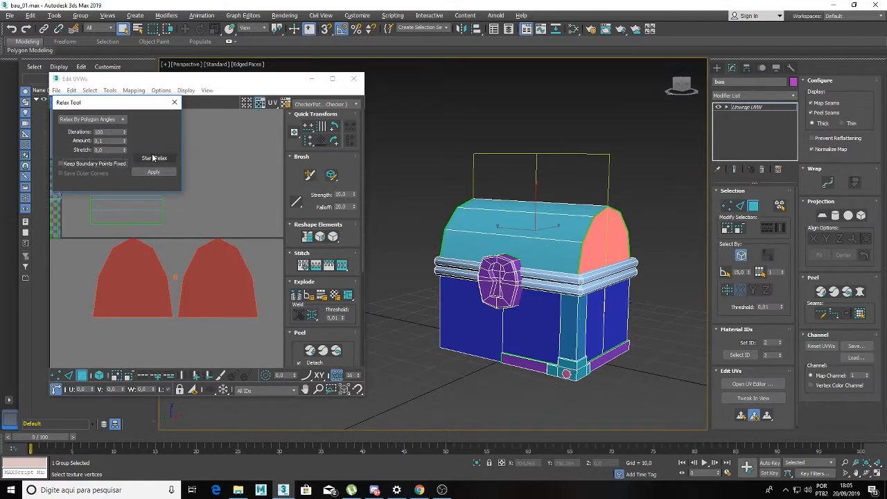
pyautogui.click(154, 158)
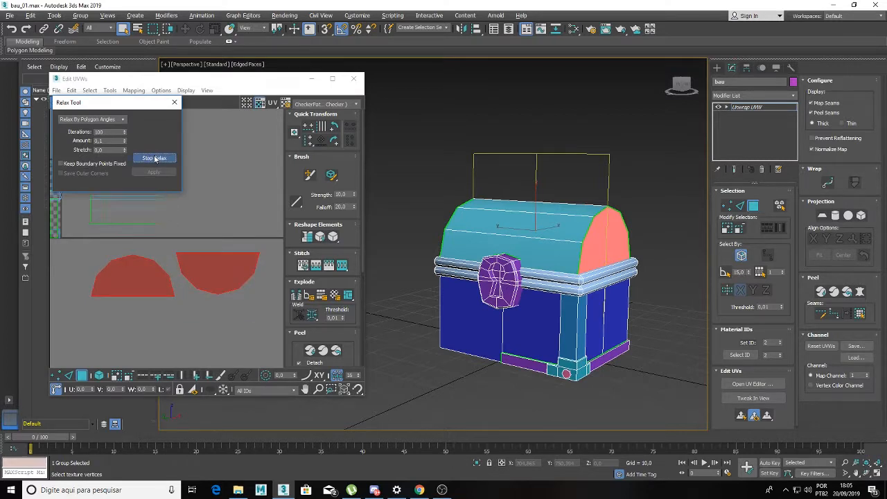
pyautogui.click(153, 158)
pyautogui.click(174, 101)
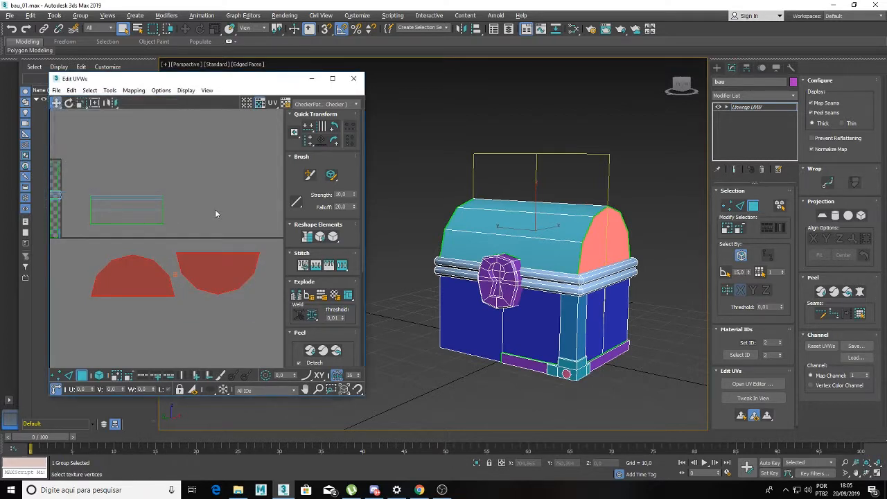
# Rotate the upside-down lid-end UV shell 180 degrees and place it level beside the other lid end.
pyautogui.click(213, 256)
pyautogui.click(229, 287)
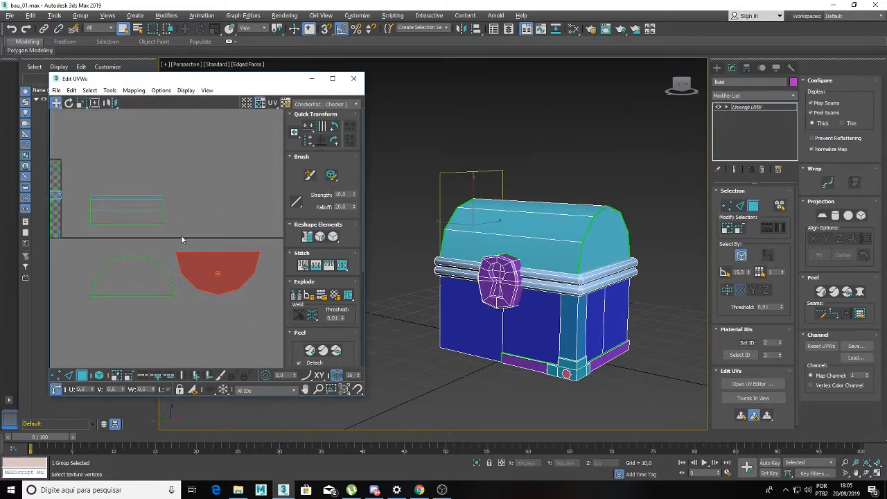
pyautogui.keyDown('alt'); pyautogui.moveTo(528, 233); pyautogui.dragTo(521, 250, button='middle'); pyautogui.keyUp('alt')
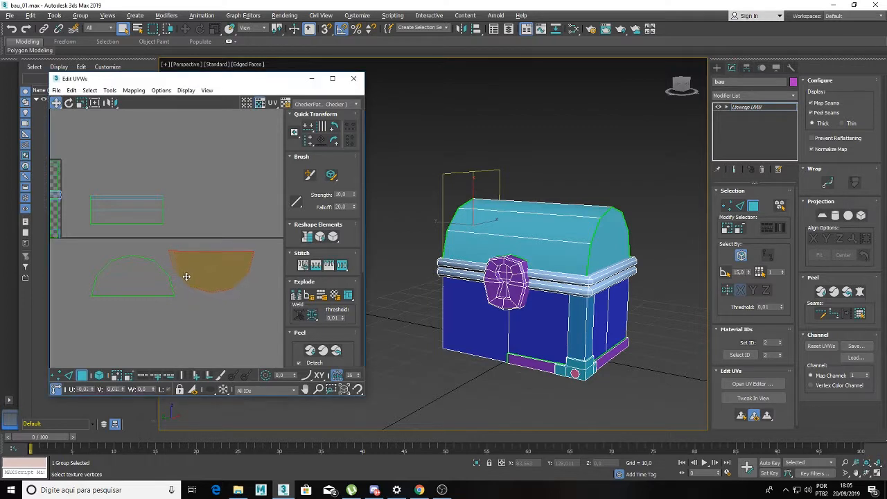
pyautogui.moveTo(187, 273); pyautogui.dragTo(248, 266)
pyautogui.click(68, 102)
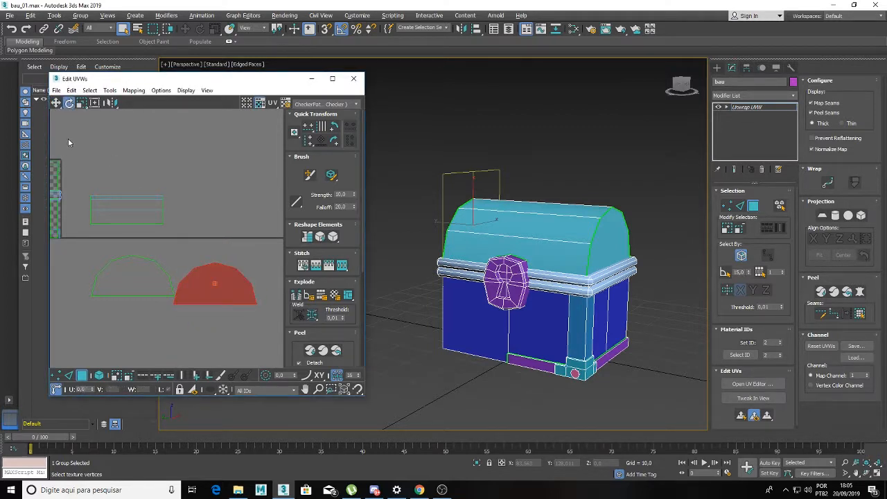
pyautogui.click(57, 103)
pyautogui.moveTo(195, 283); pyautogui.dragTo(200, 275)
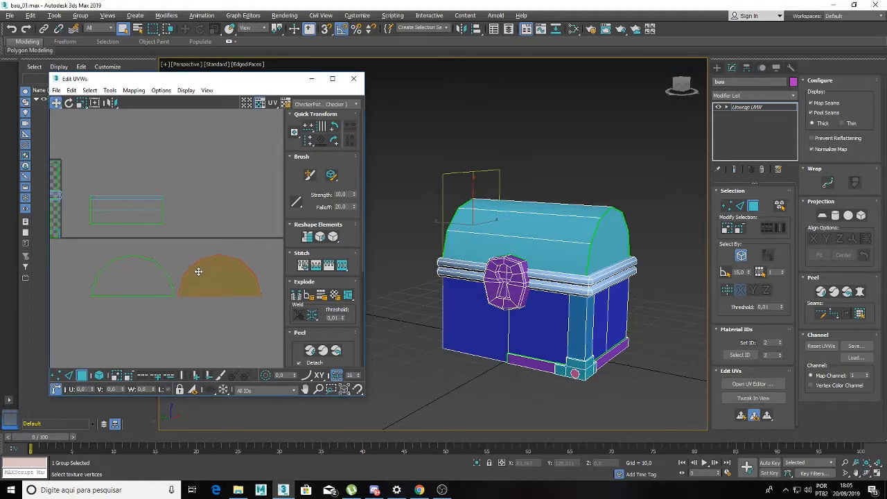
# Display the UV_Checker.png texture on the chest and inspect the lid from above.
pyautogui.moveTo(83, 180); pyautogui.dragTo(174, 238)
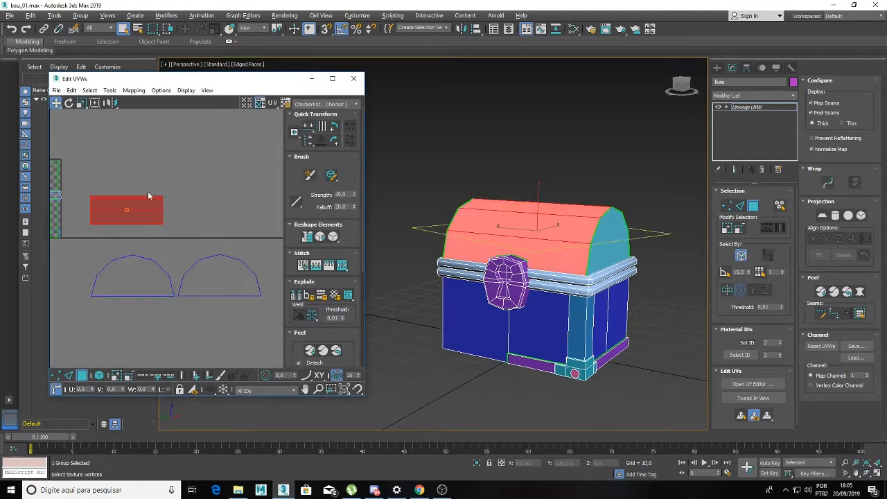
pyautogui.click(342, 105)
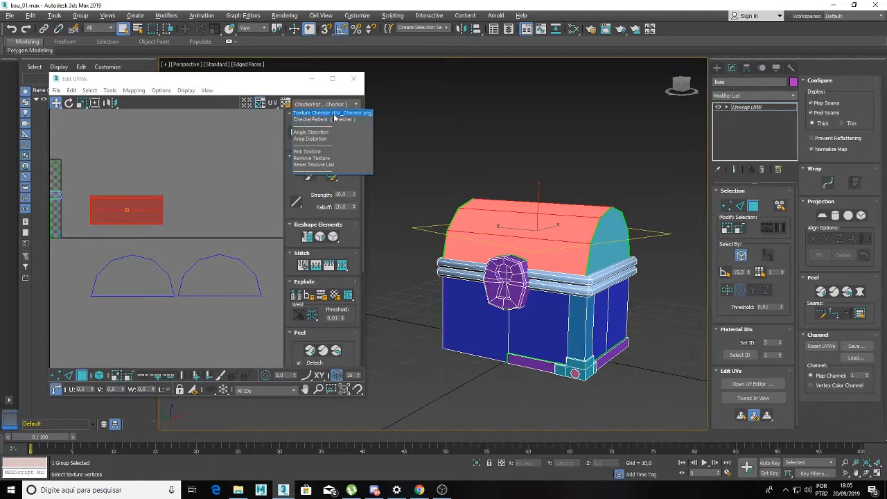
pyautogui.click(328, 120)
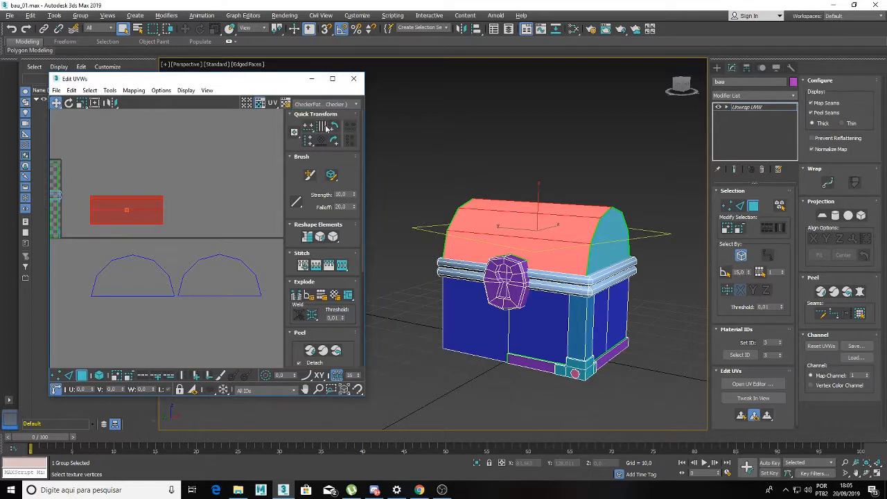
pyautogui.click(226, 147)
pyautogui.click(336, 104)
pyautogui.click(328, 122)
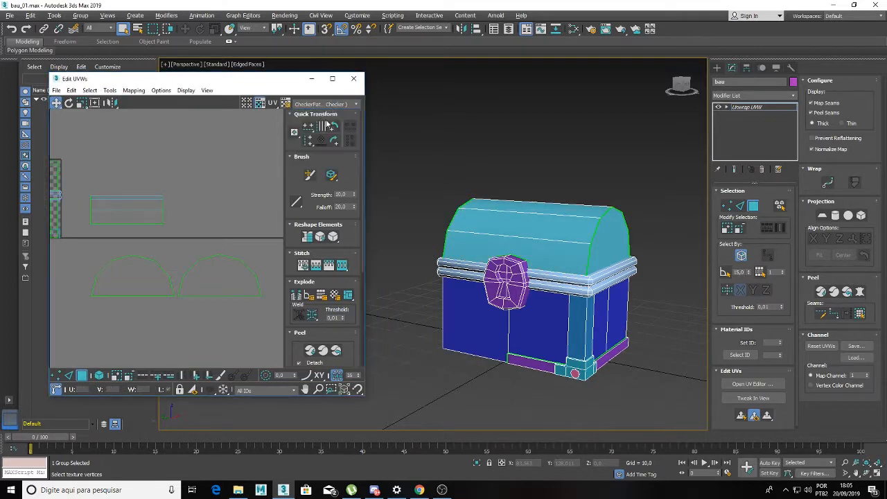
pyautogui.click(326, 104)
pyautogui.click(322, 113)
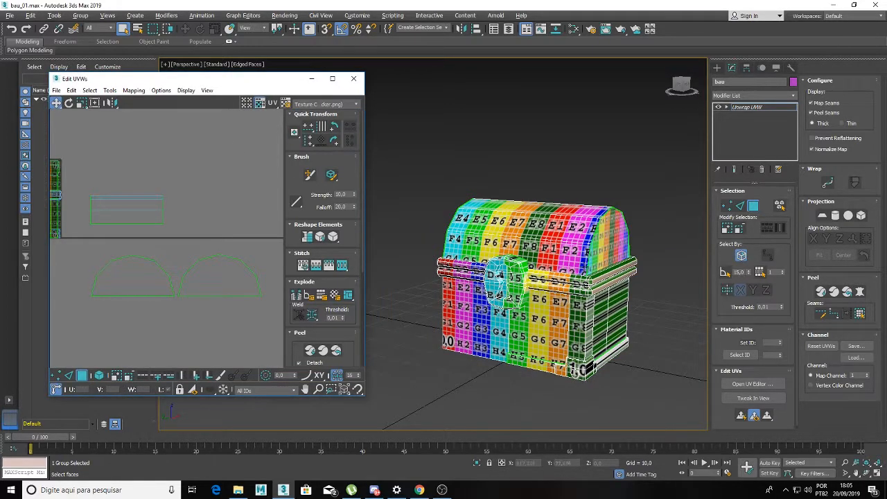
pyautogui.scroll(4, 457, 333)
pyautogui.keyDown('alt'); pyautogui.moveTo(457, 333); pyautogui.dragTo(488, 277, button='middle'); pyautogui.keyUp('alt')
pyautogui.keyDown('alt'); pyautogui.moveTo(499, 178); pyautogui.dragTo(585, 222, button='middle'); pyautogui.keyUp('alt')
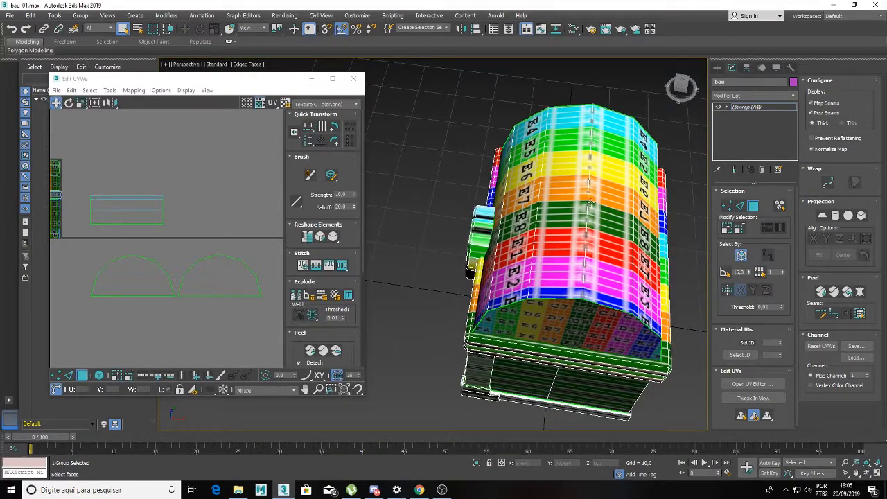
# Switch the preview texture to CheckerPattern and examine the lid ends, lid top and chest body for stretching.
pyautogui.click(347, 105)
pyautogui.keyDown('alt'); pyautogui.moveTo(509, 222); pyautogui.dragTo(444, 194, button='middle'); pyautogui.keyUp('alt')
pyautogui.click(324, 104)
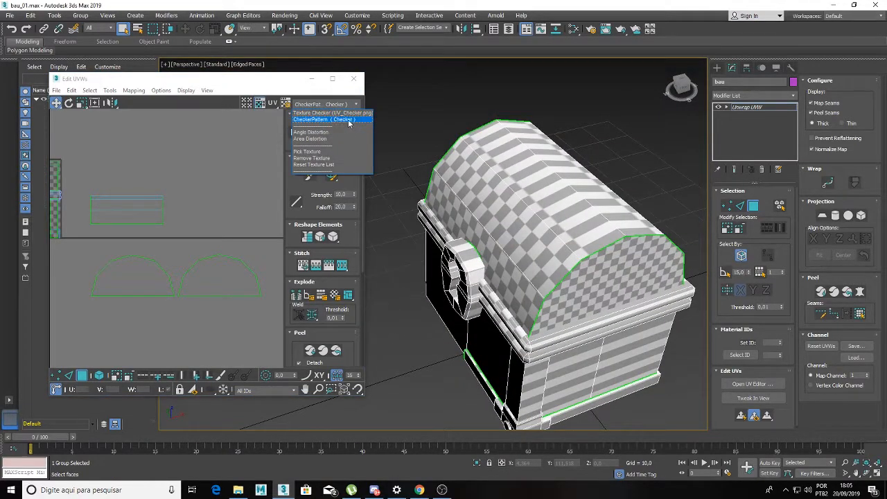
pyautogui.click(335, 119)
pyautogui.moveTo(565, 242)
pyautogui.keyDown('alt'); pyautogui.mouseDown(button='middle')
pyautogui.moveTo(593, 233)
pyautogui.moveTo(573, 230)
pyautogui.mouseUp(button='middle'); pyautogui.keyUp('alt')
pyautogui.scroll(2, 545, 253)
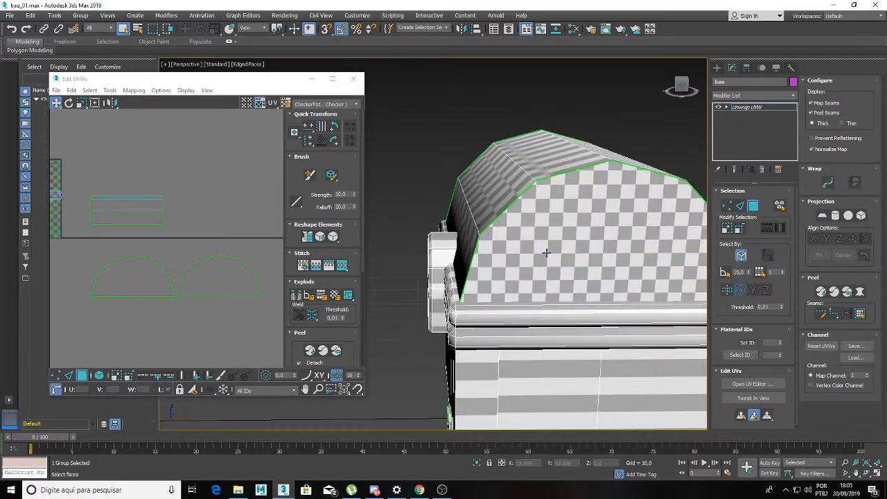
pyautogui.keyDown('alt'); pyautogui.moveTo(527, 255); pyautogui.dragTo(511, 215, button='middle'); pyautogui.keyUp('alt')
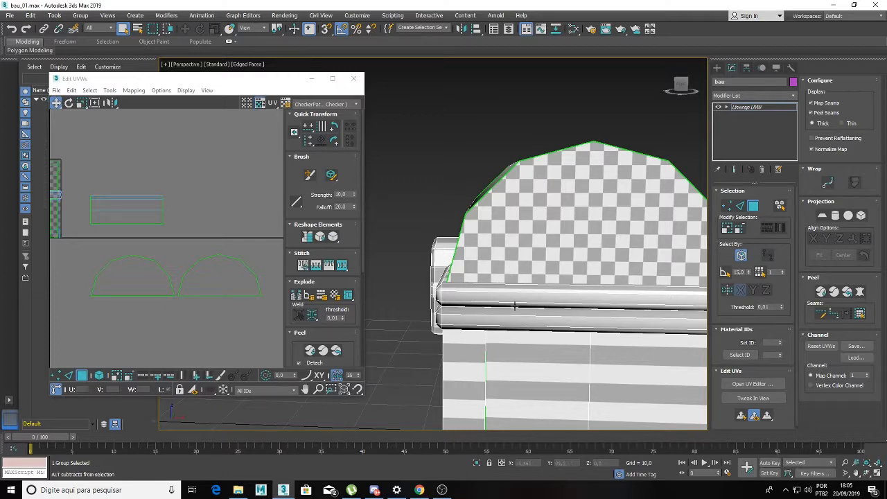
pyautogui.keyDown('alt'); pyautogui.moveTo(496, 260); pyautogui.dragTo(442, 257, button='middle'); pyautogui.keyUp('alt')
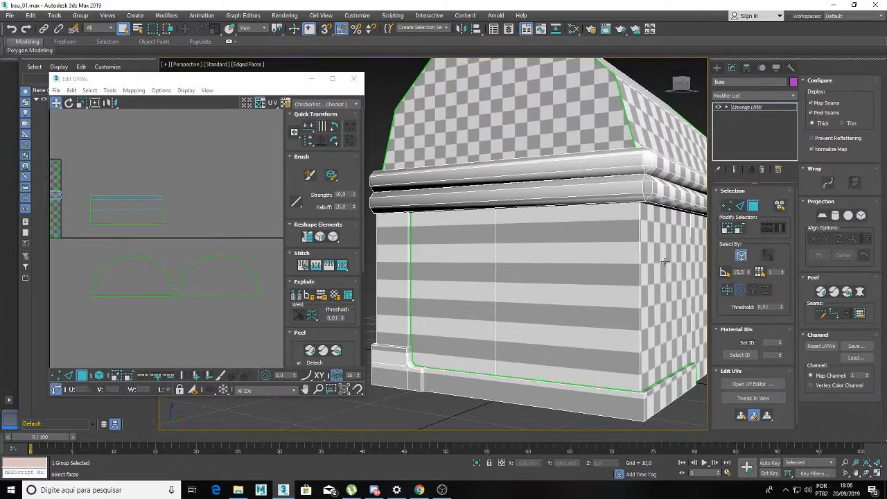
pyautogui.keyDown('alt'); pyautogui.moveTo(524, 294); pyautogui.dragTo(591, 139, button='middle'); pyautogui.keyUp('alt')
pyautogui.scroll(-3, 527, 291)
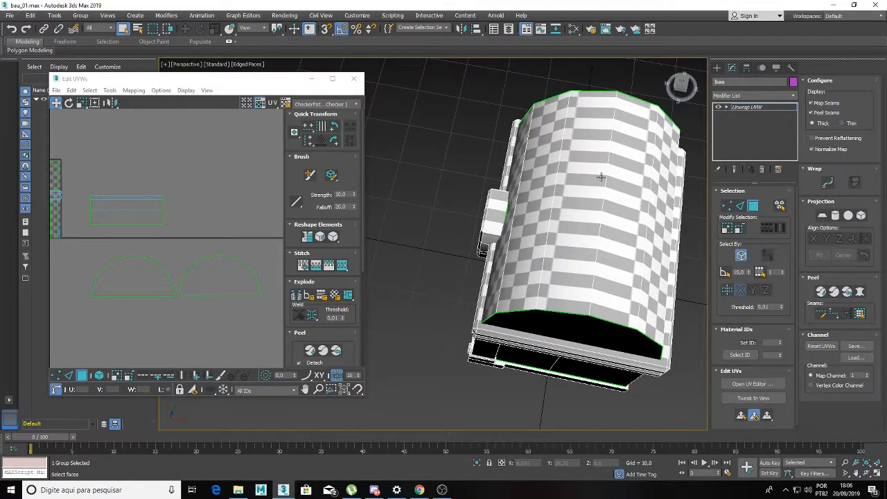
pyautogui.keyDown('alt'); pyautogui.moveTo(600, 177); pyautogui.dragTo(609, 243, button='middle'); pyautogui.keyUp('alt')
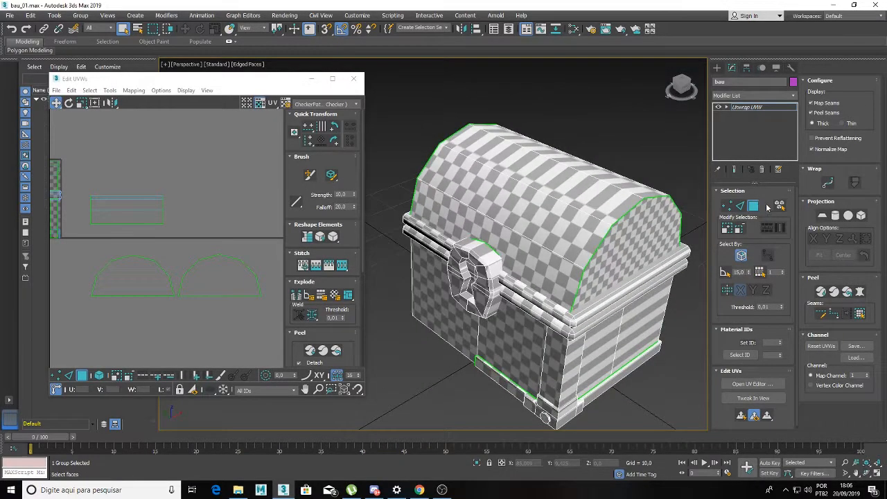
# Select the lid body's whole UV shell and relax it by polygon angles with the Relax Tool.
pyautogui.click(579, 201)
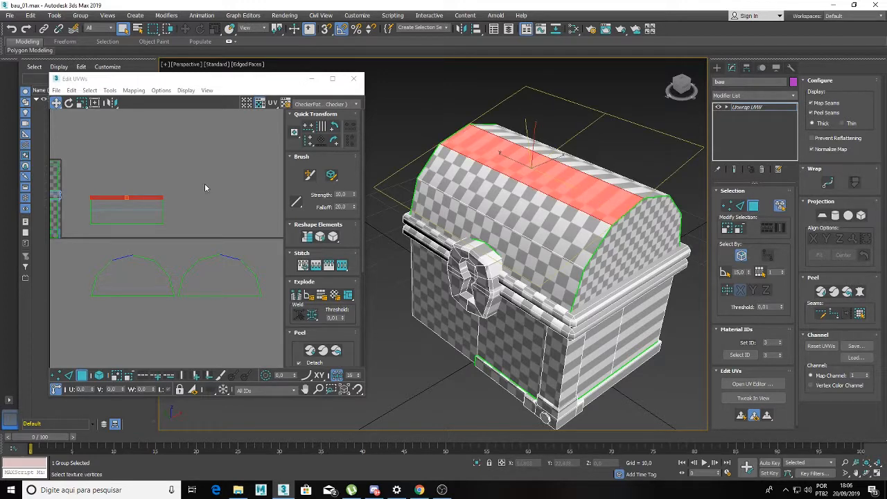
pyautogui.click(81, 185)
pyautogui.moveTo(194, 244); pyautogui.dragTo(159, 199)
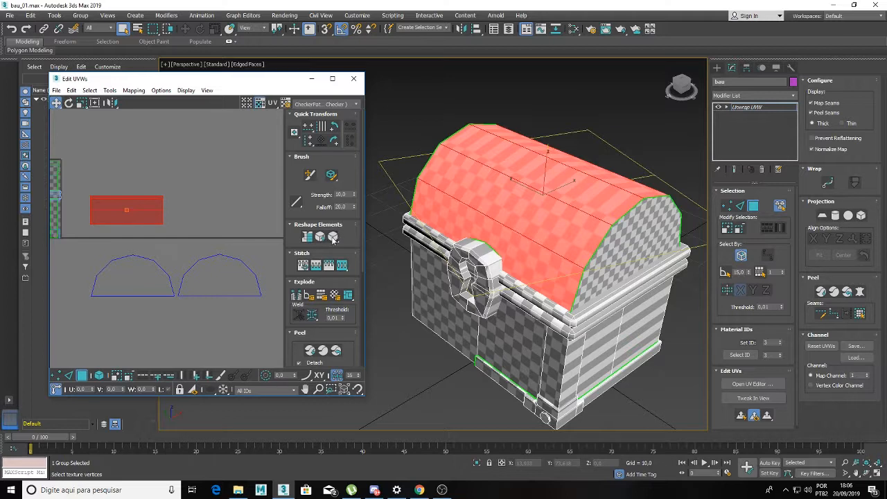
pyautogui.moveTo(333, 239); pyautogui.dragTo(332, 252)
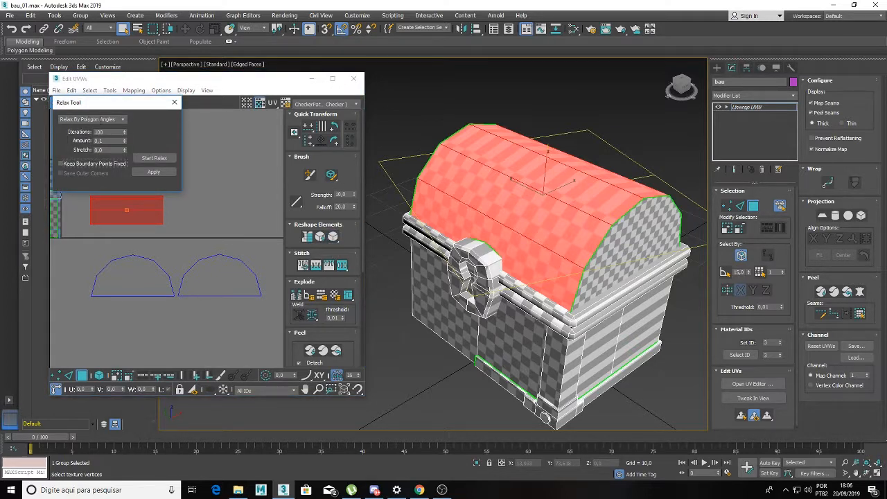
pyautogui.click(153, 158)
pyautogui.click(153, 159)
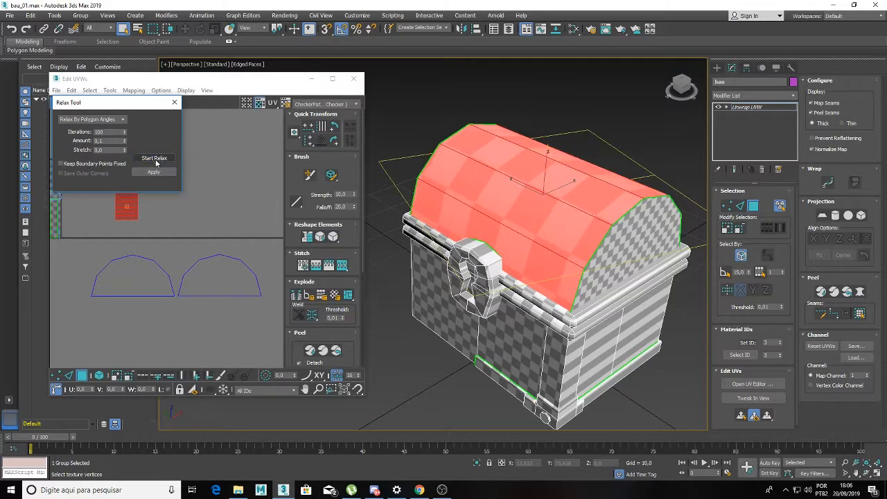
pyautogui.click(175, 102)
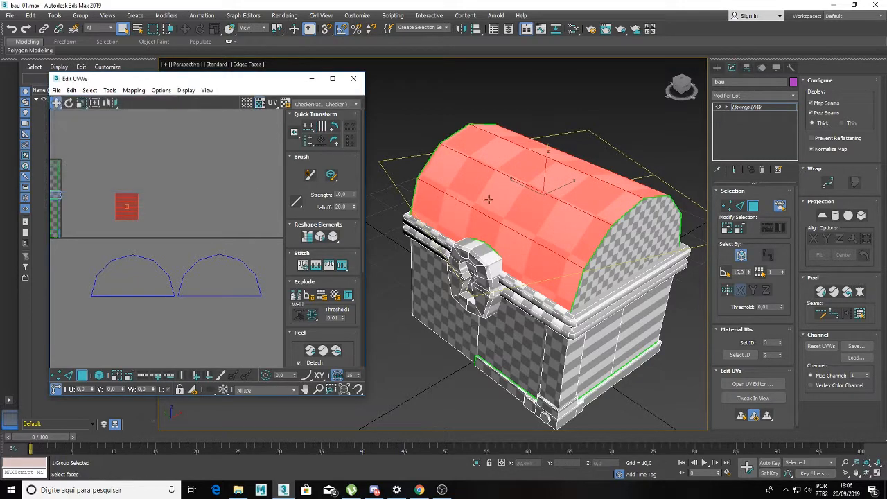
# Scale up the lid body's UV shell uniformly until its checker squares match the size of those on the chest front.
pyautogui.keyDown('alt'); pyautogui.moveTo(491, 198); pyautogui.dragTo(519, 192, button='middle'); pyautogui.keyUp('alt')
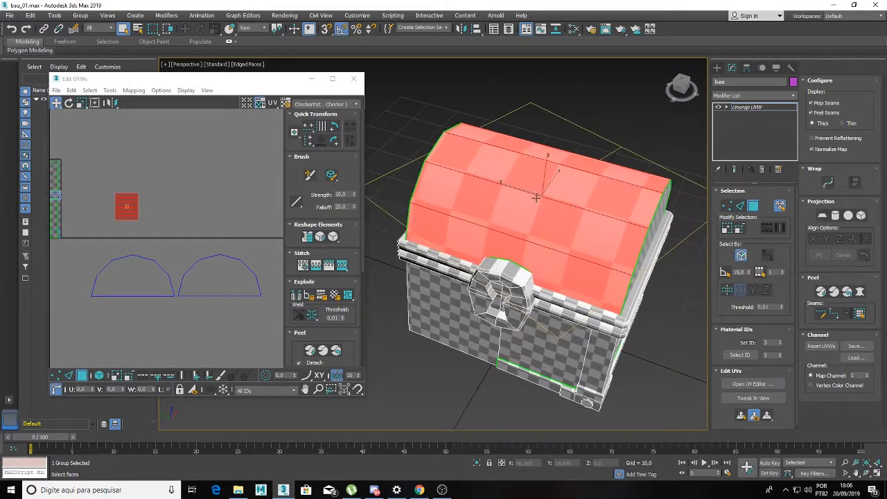
pyautogui.moveTo(142, 208); pyautogui.dragTo(183, 209, button='middle')
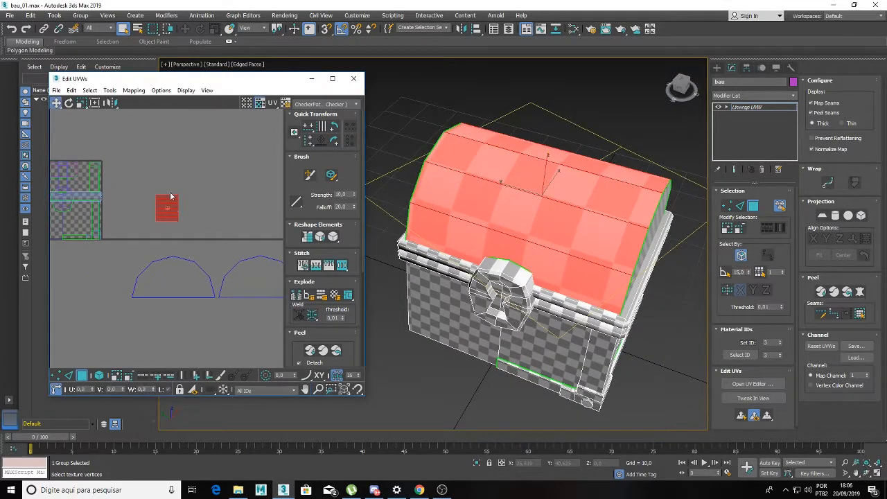
pyautogui.click(79, 105)
pyautogui.moveTo(178, 201); pyautogui.dragTo(178, 163)
pyautogui.click(241, 170)
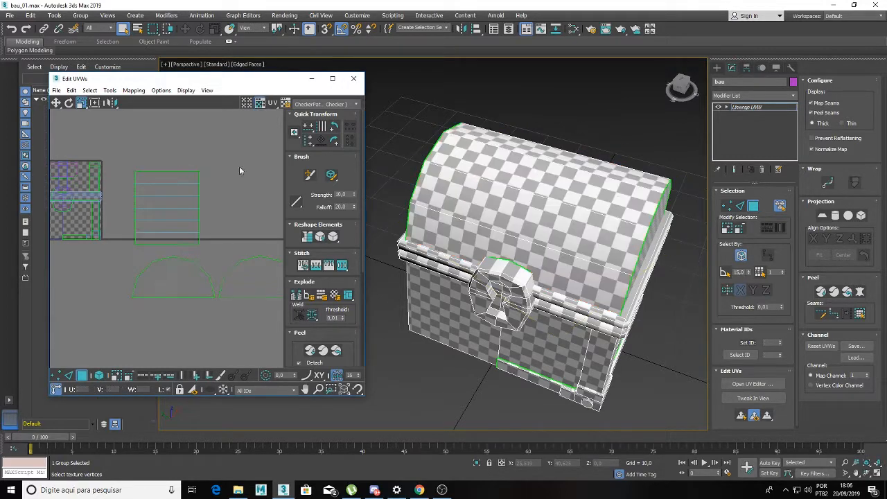
# Examine the checker pattern on the lid, chest front and side walls for uneven size or stretching.
pyautogui.keyDown('alt'); pyautogui.moveTo(471, 185); pyautogui.dragTo(409, 208, button='middle'); pyautogui.keyUp('alt')
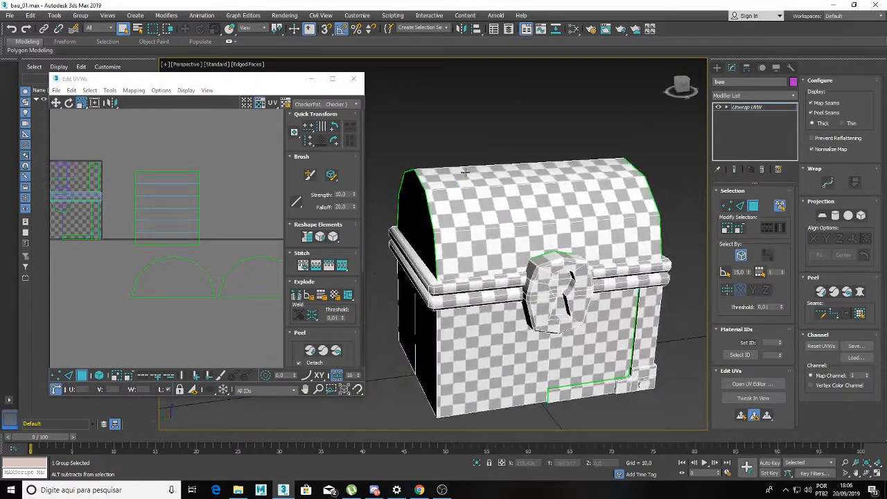
pyautogui.click(172, 188)
pyautogui.click(224, 163)
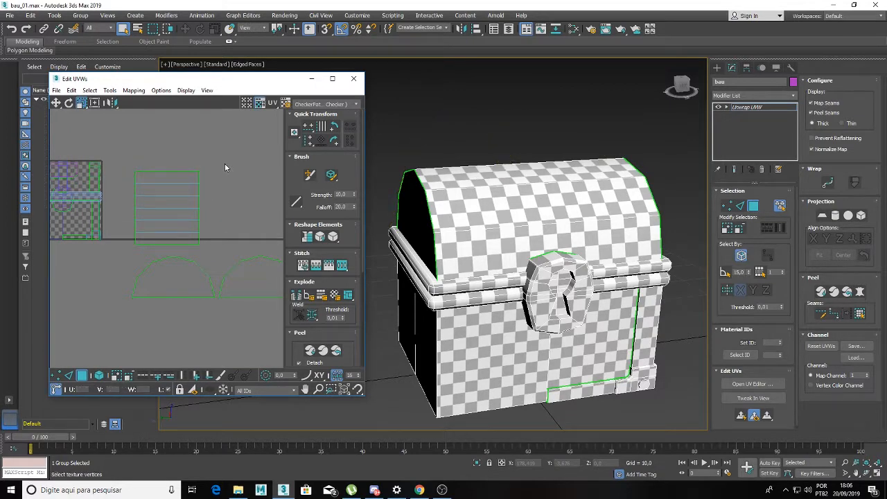
pyautogui.scroll(-3, 499, 206)
pyautogui.keyDown('alt'); pyautogui.moveTo(499, 206); pyautogui.dragTo(421, 216, button='middle'); pyautogui.keyUp('alt')
pyautogui.moveTo(161, 184); pyautogui.dragTo(202, 166, button='middle')
pyautogui.keyDown('alt'); pyautogui.moveTo(478, 250); pyautogui.dragTo(509, 251, button='middle'); pyautogui.keyUp('alt')
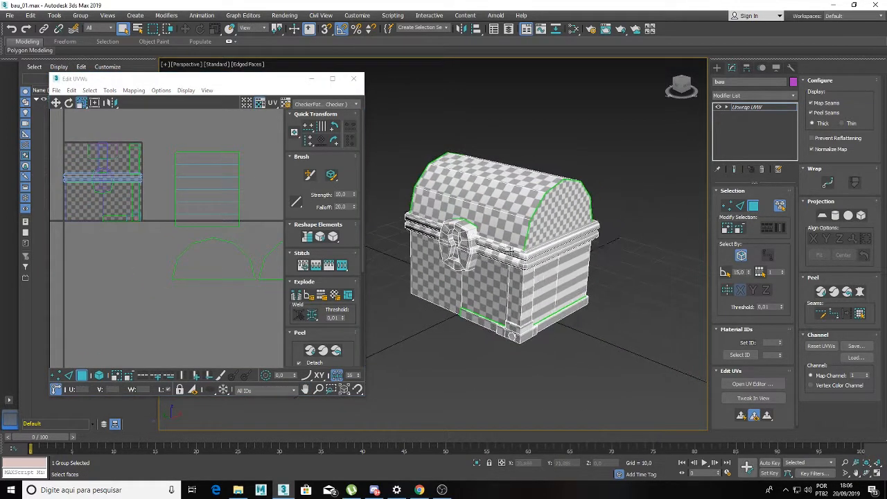
pyautogui.scroll(3, 500, 295)
pyautogui.scroll(2, 491, 291)
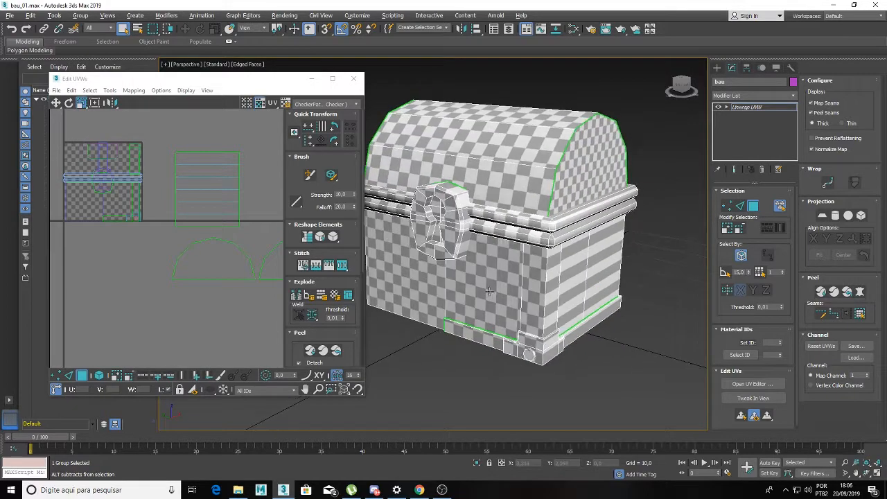
# Select the front corner post of the chest and move the UV editor window off the scene object list.
pyautogui.click(527, 293)
pyautogui.scroll(3, 534, 316)
pyautogui.keyDown('alt'); pyautogui.moveTo(534, 316); pyautogui.dragTo(548, 332, button='middle'); pyautogui.keyUp('alt')
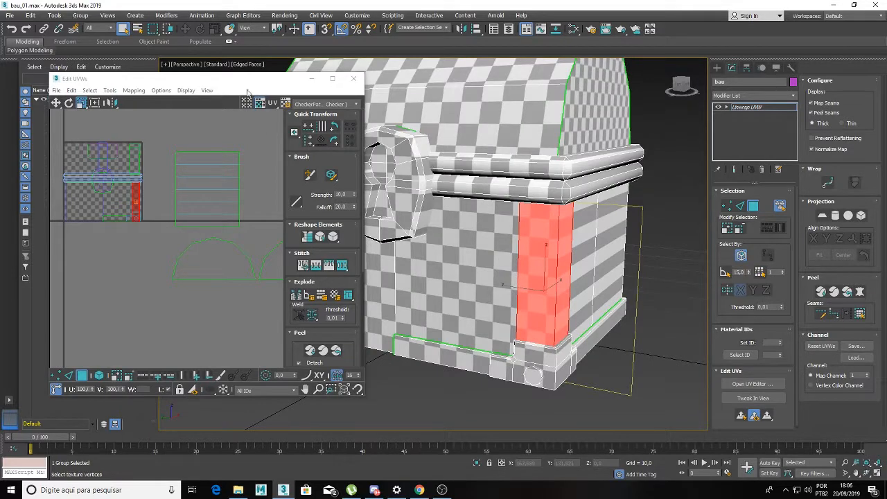
pyautogui.moveTo(246, 78); pyautogui.dragTo(362, 108)
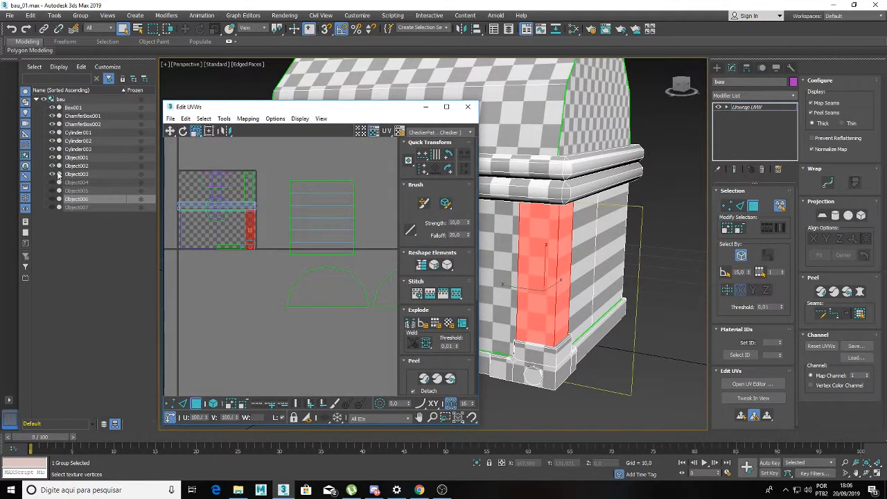
# Hide the remaining visible chest parts, from Object003 up to Box001, leaving only the corner post Object001 shown.
pyautogui.click(52, 173)
pyautogui.click(52, 166)
pyautogui.click(52, 157)
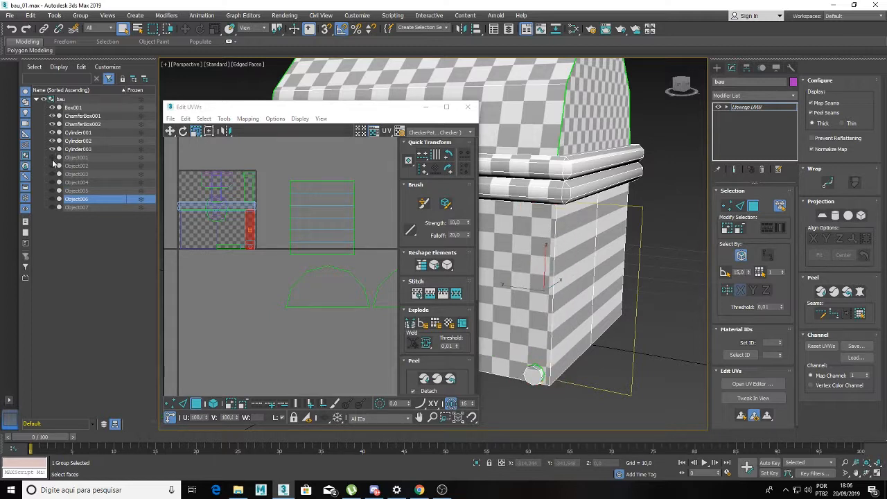
pyautogui.click(52, 166)
pyautogui.click(52, 157)
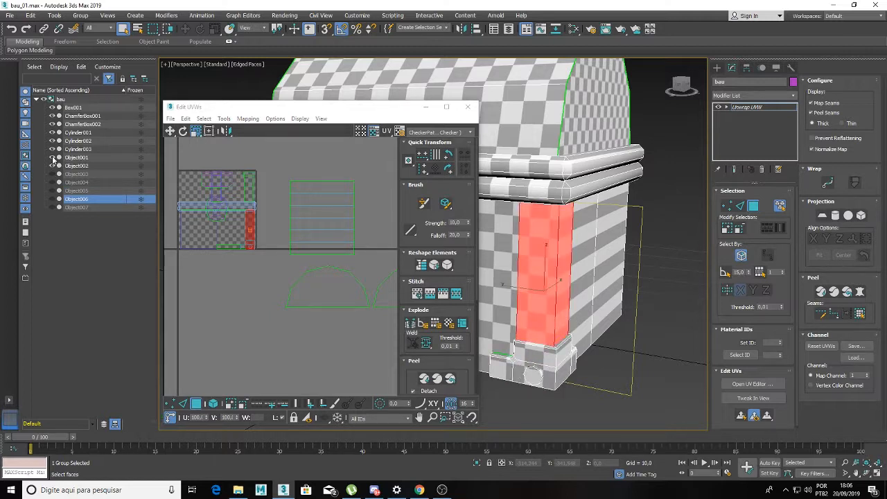
pyautogui.click(52, 165)
pyautogui.click(52, 149)
pyautogui.click(52, 140)
pyautogui.click(52, 133)
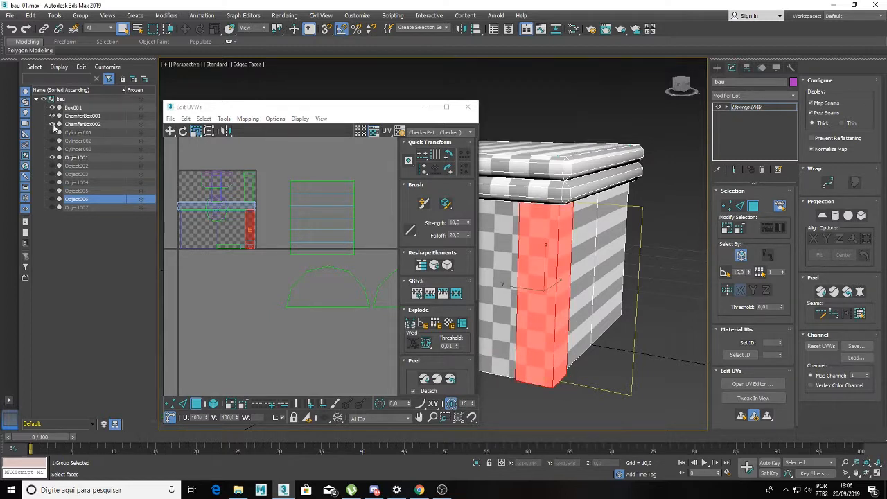
pyautogui.click(52, 124)
pyautogui.click(52, 116)
pyautogui.click(52, 108)
pyautogui.moveTo(611, 315); pyautogui.dragTo(598, 244, button='middle')
pyautogui.keyDown('alt'); pyautogui.moveTo(598, 244); pyautogui.dragTo(429, 295, button='middle'); pyautogui.keyUp('alt')
pyautogui.scroll(3, 524, 192)
pyautogui.moveTo(525, 192); pyautogui.dragTo(509, 224, button='middle')
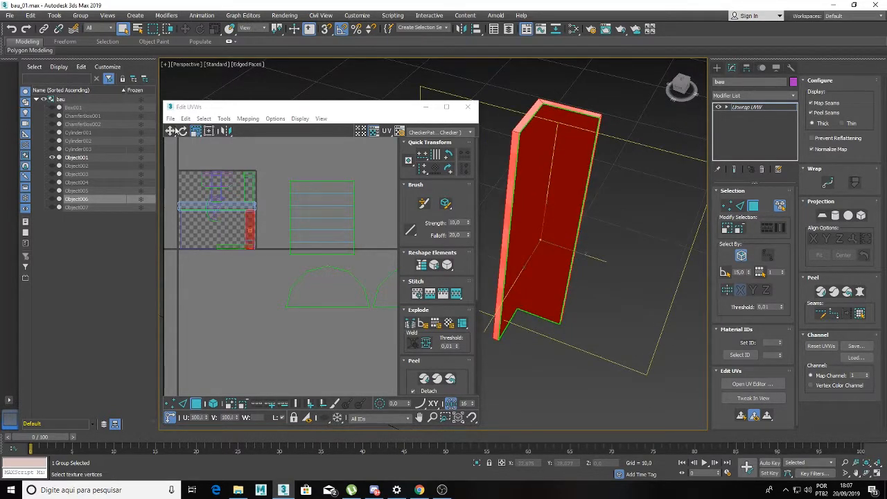
# Move the corner post's UV shell below the UV tile and relax it by polygon angles.
pyautogui.moveTo(247, 214); pyautogui.dragTo(258, 297)
pyautogui.click(170, 131)
pyautogui.click(446, 269)
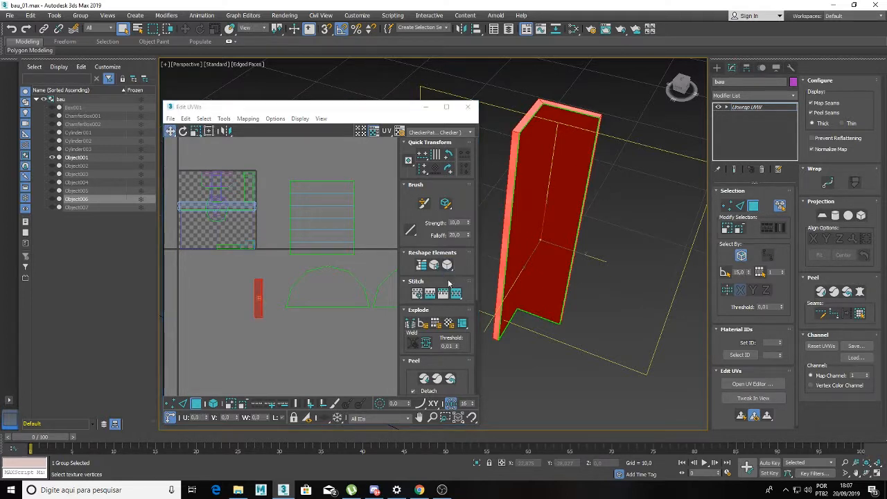
pyautogui.click(121, 121)
pyautogui.click(113, 128)
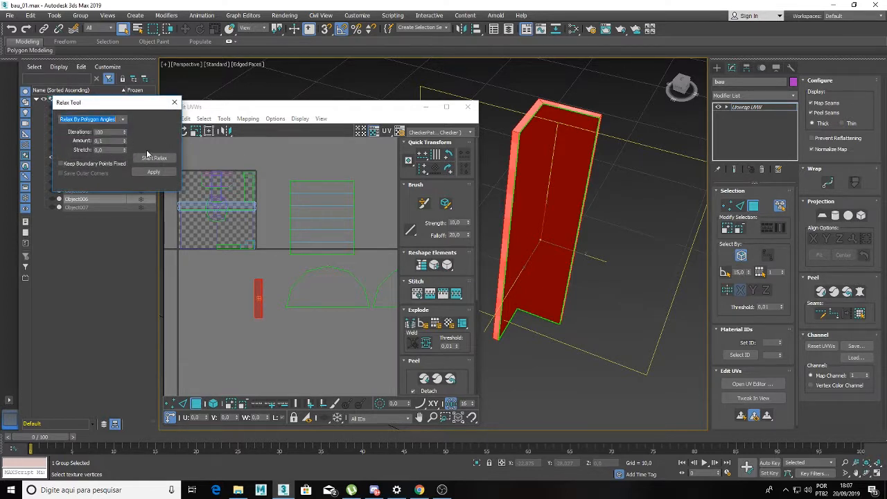
pyautogui.click(153, 158)
pyautogui.click(154, 157)
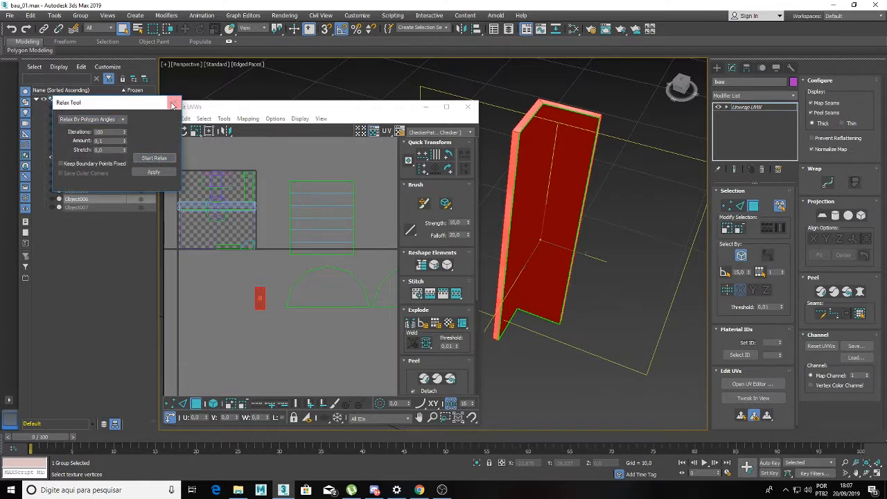
pyautogui.click(174, 101)
# Scale up the corner post's UV shell uniformly and place it lower, clear of the UV tile.
pyautogui.click(195, 131)
pyautogui.moveTo(273, 307); pyautogui.dragTo(313, 214)
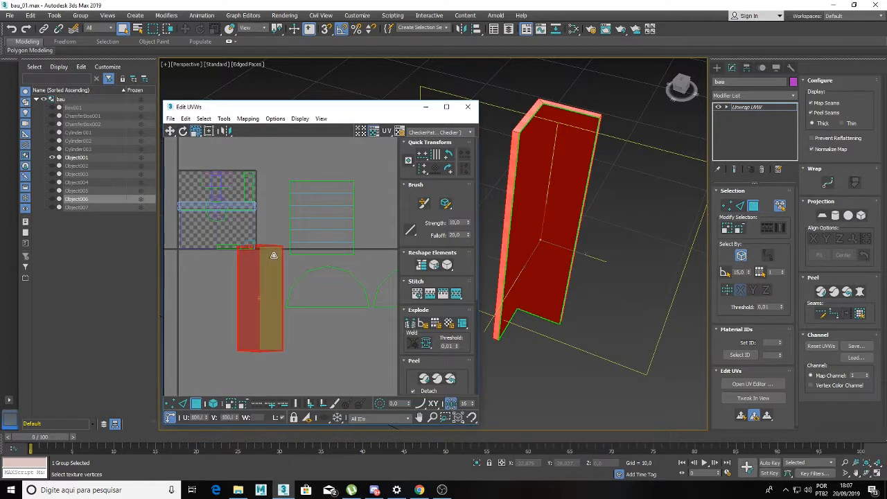
pyautogui.click(171, 132)
pyautogui.moveTo(244, 260); pyautogui.dragTo(241, 303)
# Examine the corner post's UV border and the checker pattern on its faces and top rim for distortion.
pyautogui.scroll(5, 230, 287)
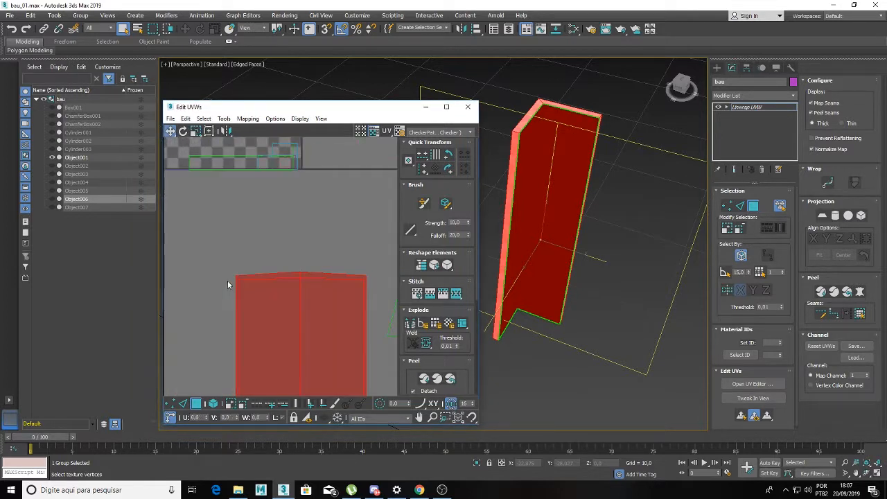
pyautogui.scroll(2, 227, 282)
pyautogui.click(226, 280)
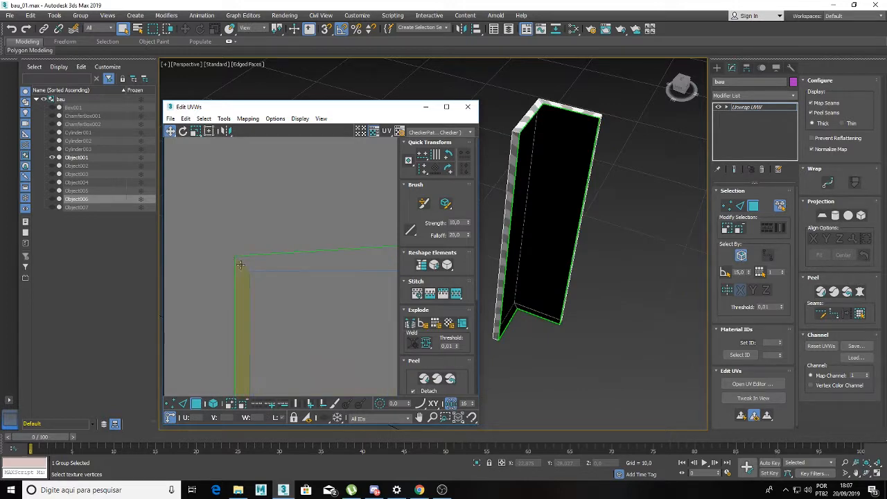
pyautogui.moveTo(540, 222)
pyautogui.keyDown('alt'); pyautogui.mouseDown(button='middle')
pyautogui.moveTo(671, 179)
pyautogui.moveTo(623, 176)
pyautogui.moveTo(605, 137)
pyautogui.moveTo(612, 219)
pyautogui.moveTo(692, 298)
pyautogui.moveTo(689, 329)
pyautogui.moveTo(682, 332)
pyautogui.moveTo(552, 182)
pyautogui.moveTo(576, 182)
pyautogui.moveTo(550, 229)
pyautogui.mouseUp(button='middle'); pyautogui.keyUp('alt')
pyautogui.scroll(-3, 299, 255)
pyautogui.scroll(-2, 316, 248)
pyautogui.scroll(3, 551, 228)
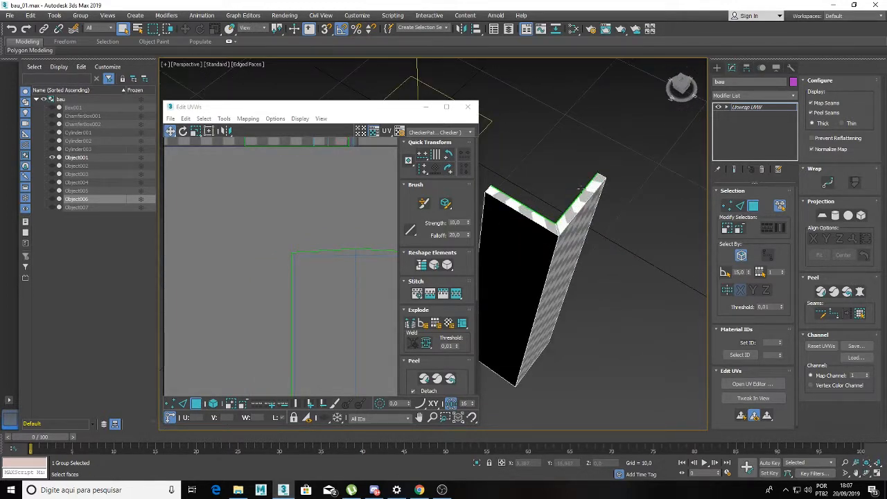
pyautogui.keyDown('alt'); pyautogui.moveTo(519, 210); pyautogui.dragTo(575, 205, button='middle'); pyautogui.keyUp('alt')
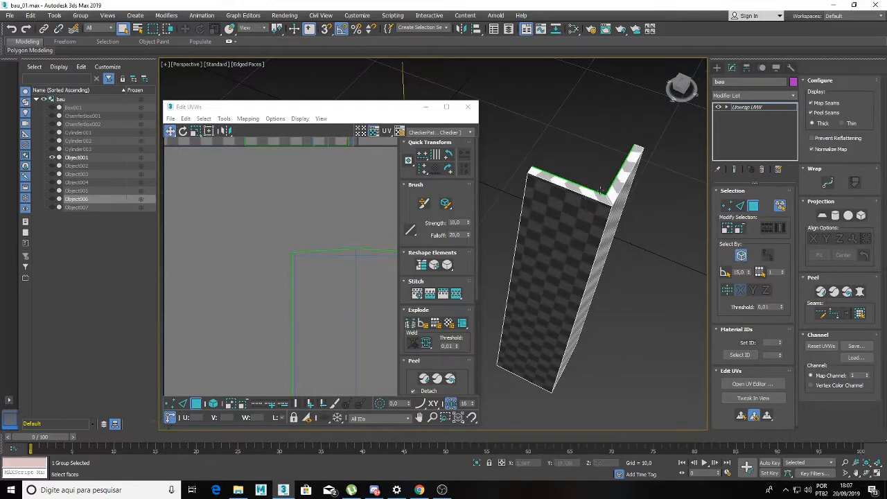
pyautogui.moveTo(315, 234); pyautogui.dragTo(233, 170, button='middle')
pyautogui.scroll(-2, 251, 192)
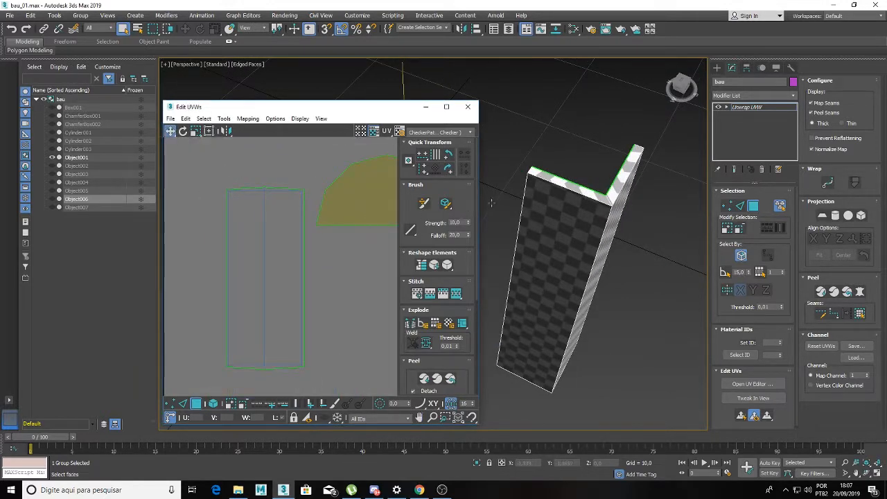
pyautogui.keyDown('alt'); pyautogui.moveTo(585, 236); pyautogui.dragTo(555, 235, button='middle'); pyautogui.keyUp('alt')
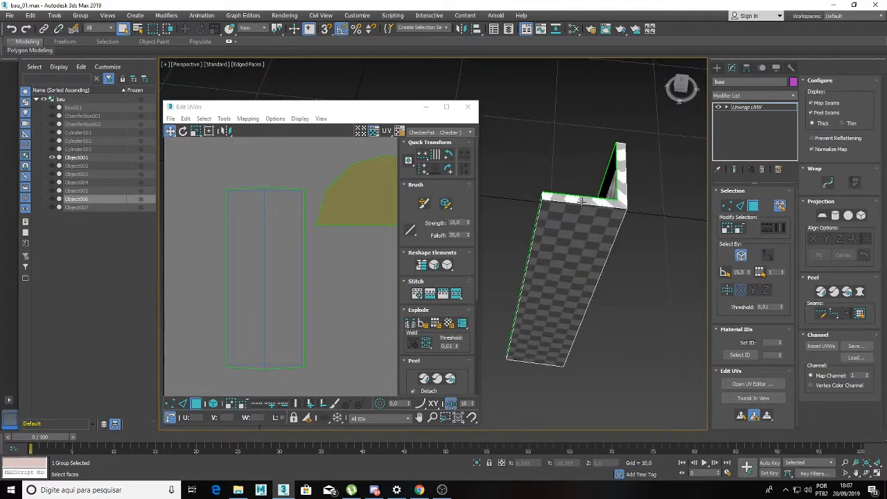
pyautogui.scroll(2, 580, 201)
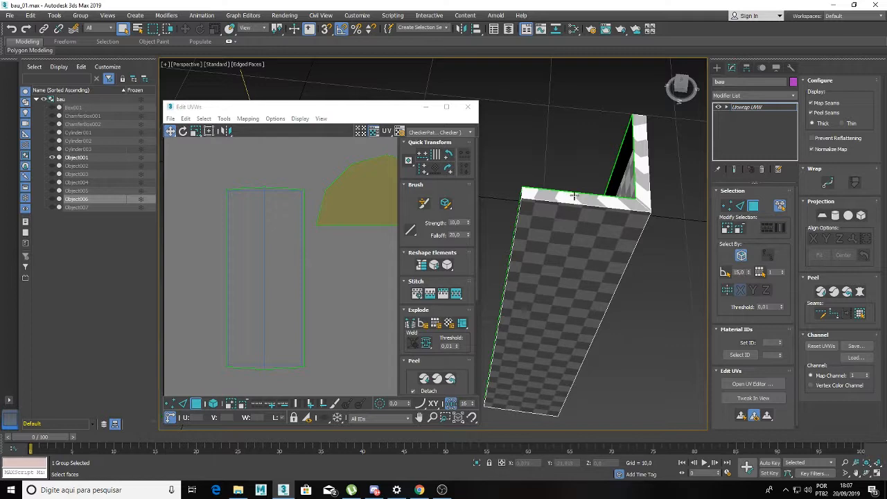
pyautogui.keyDown('alt'); pyautogui.moveTo(587, 197); pyautogui.dragTo(598, 264, button='middle'); pyautogui.keyUp('alt')
# Select the short corner edges at the post's top and bottom ends and break the UVs along them.
pyautogui.click(739, 206)
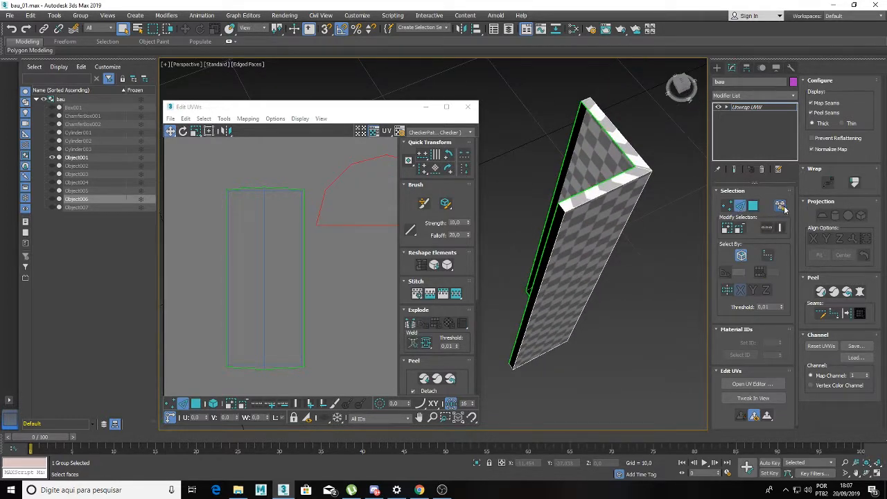
pyautogui.click(565, 207)
pyautogui.scroll(2, 566, 213)
pyautogui.keyDown('alt'); pyautogui.moveTo(643, 173); pyautogui.dragTo(600, 209, button='middle'); pyautogui.keyUp('alt')
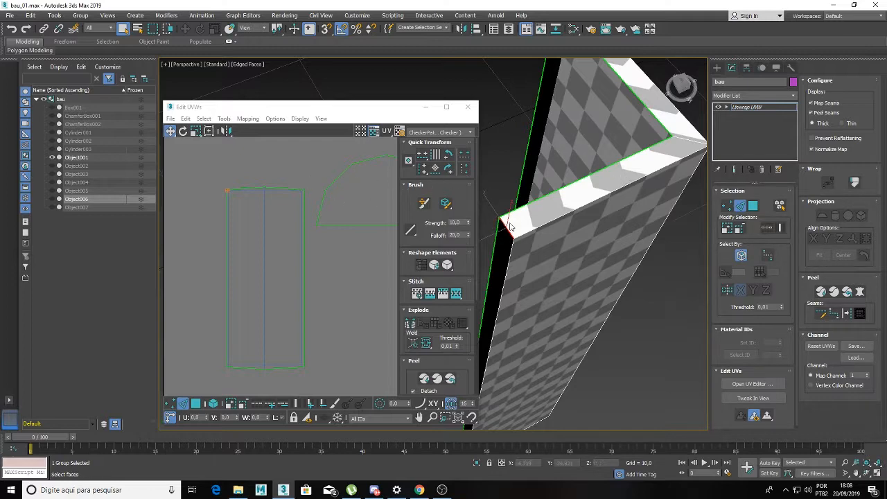
pyautogui.keyDown('alt'); pyautogui.moveTo(652, 178); pyautogui.dragTo(538, 214, button='middle'); pyautogui.keyUp('alt')
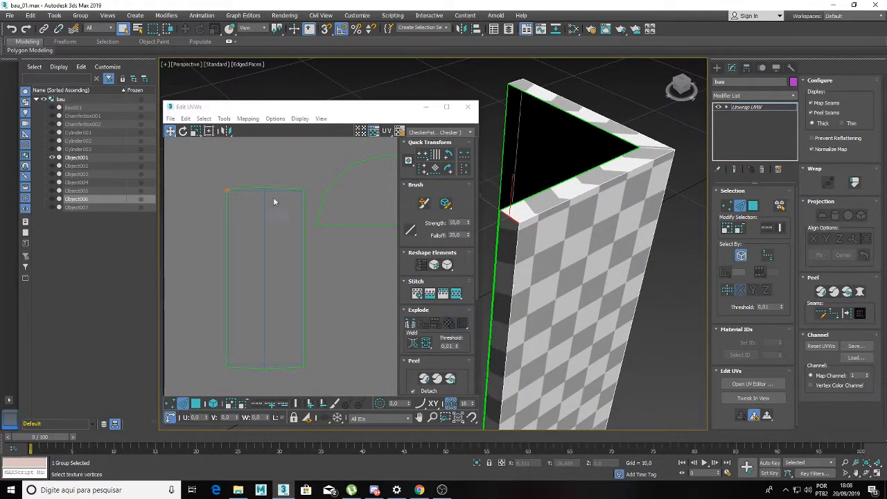
pyautogui.scroll(4, 269, 195)
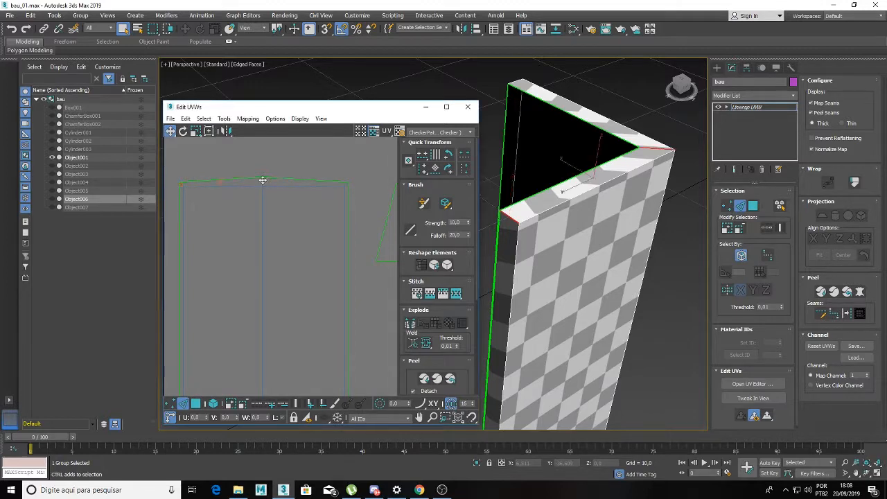
pyautogui.keyDown('alt'); pyautogui.moveTo(504, 109); pyautogui.dragTo(644, 181, button='middle'); pyautogui.keyUp('alt')
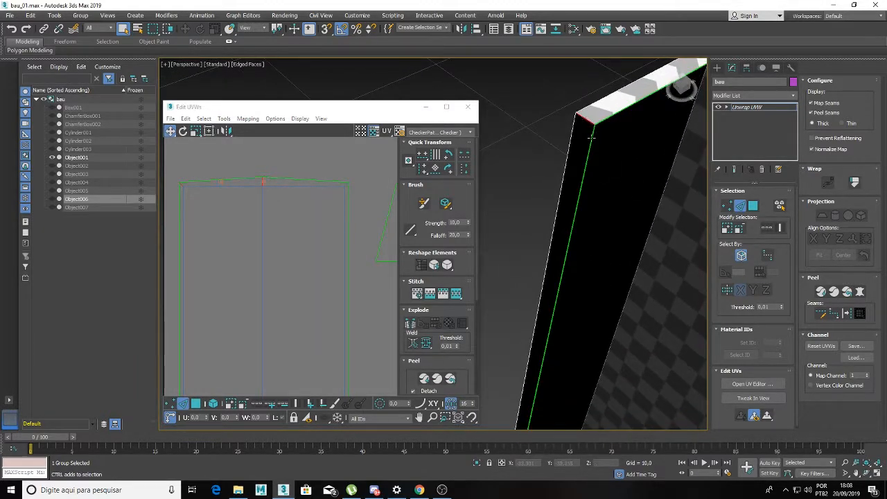
pyautogui.keyDown('alt'); pyautogui.moveTo(591, 137); pyautogui.dragTo(571, 248, button='middle'); pyautogui.keyUp('alt')
pyautogui.moveTo(534, 202)
pyautogui.keyDown('alt'); pyautogui.mouseDown(button='middle')
pyautogui.moveTo(640, 285)
pyautogui.moveTo(614, 262)
pyautogui.moveTo(587, 194)
pyautogui.moveTo(561, 189)
pyautogui.moveTo(533, 208)
pyautogui.mouseUp(button='middle'); pyautogui.keyUp('alt')
pyautogui.rightClick(215, 196)
pyautogui.click(205, 220)
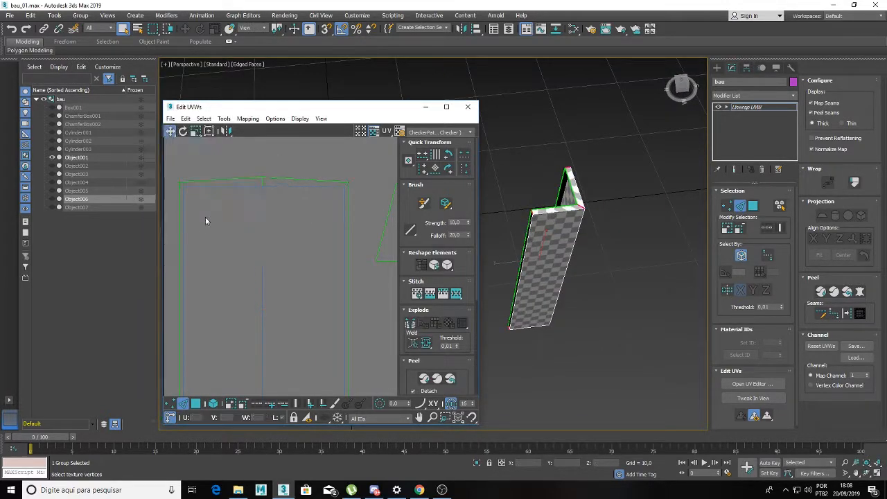
# Select the split corner post's whole UV shell, reposition it and relax it again by polygon angles.
pyautogui.scroll(3, 584, 228)
pyautogui.click(196, 403)
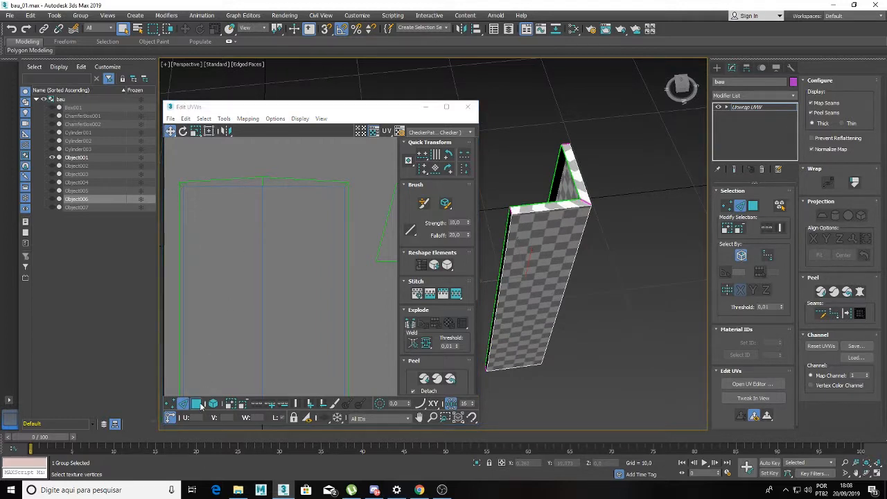
pyautogui.scroll(-5, 241, 315)
pyautogui.click(241, 313)
pyautogui.moveTo(197, 267); pyautogui.dragTo(250, 338)
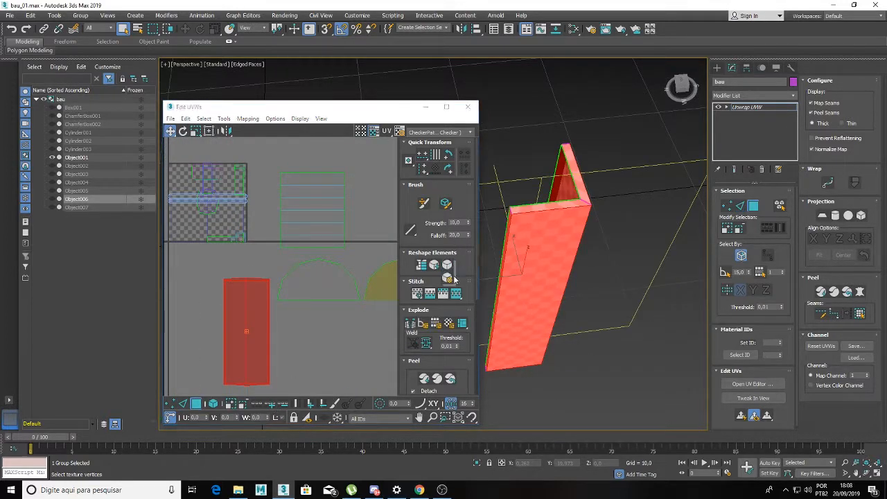
pyautogui.click(448, 266)
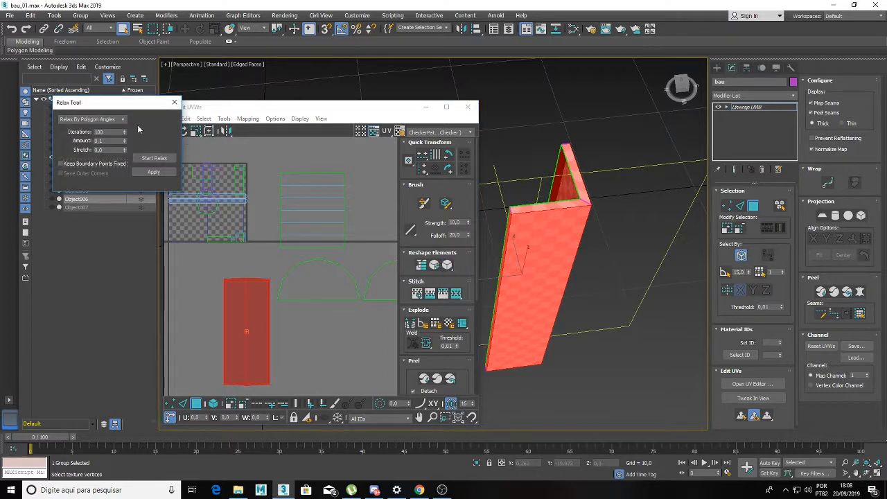
pyautogui.click(123, 119)
pyautogui.click(118, 123)
pyautogui.click(144, 160)
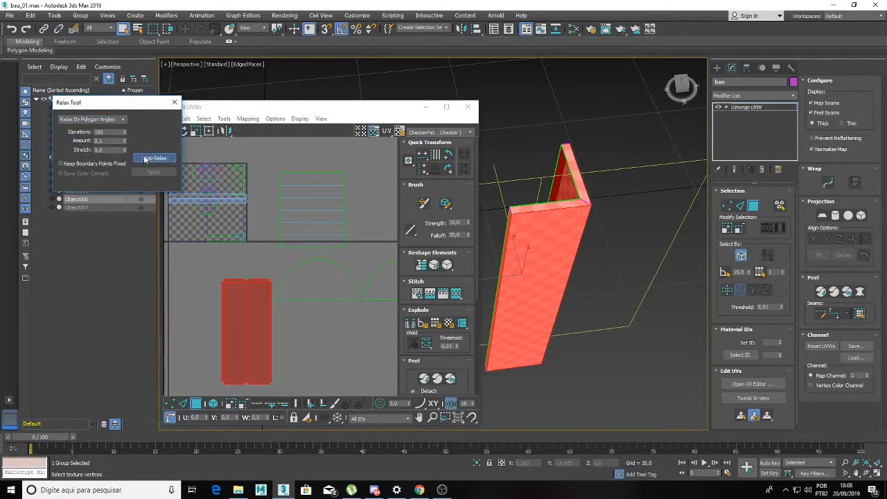
pyautogui.click(247, 254)
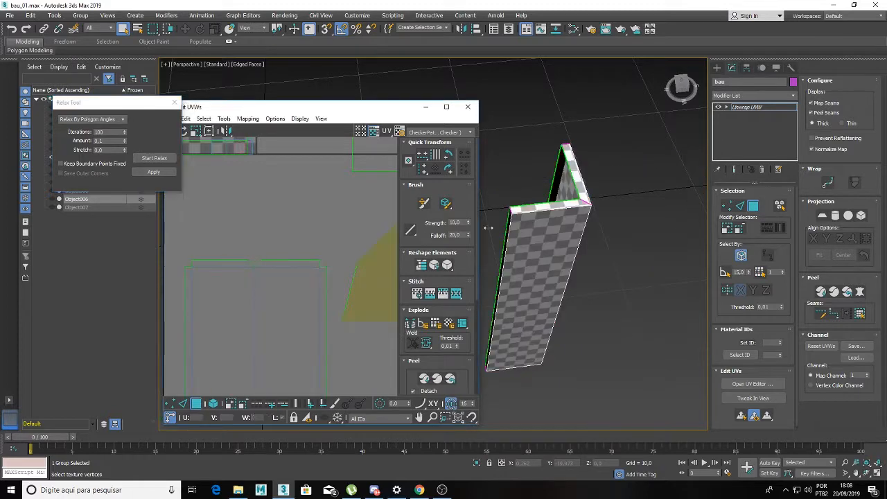
# Examine the relaxed checker pattern on the corner post's faces and thin rims, then close the Relax Tool.
pyautogui.scroll(5, 503, 242)
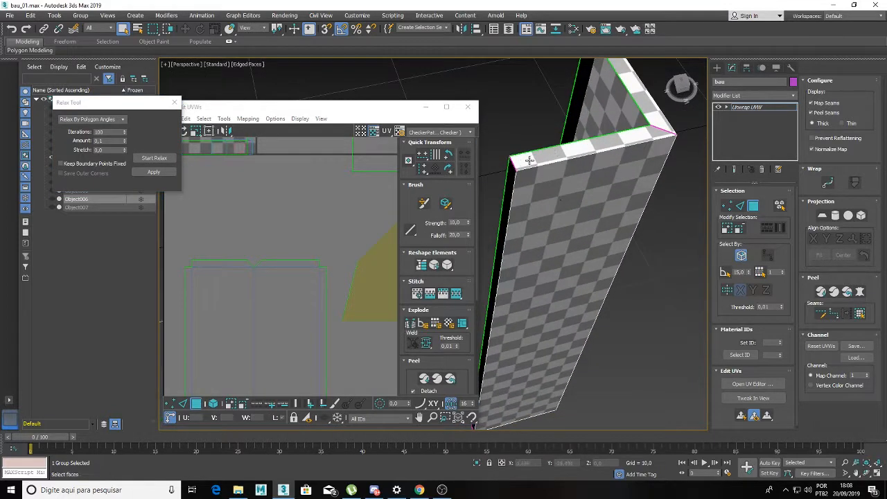
pyautogui.keyDown('alt'); pyautogui.moveTo(617, 147); pyautogui.dragTo(618, 178, button='middle'); pyautogui.keyUp('alt')
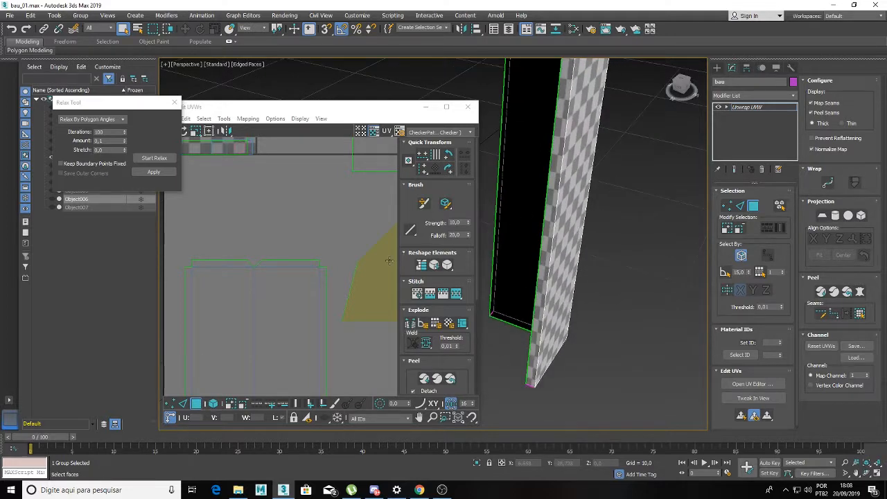
pyautogui.moveTo(317, 269); pyautogui.dragTo(317, 224, button='middle')
pyautogui.moveTo(608, 216); pyautogui.dragTo(577, 145, button='middle')
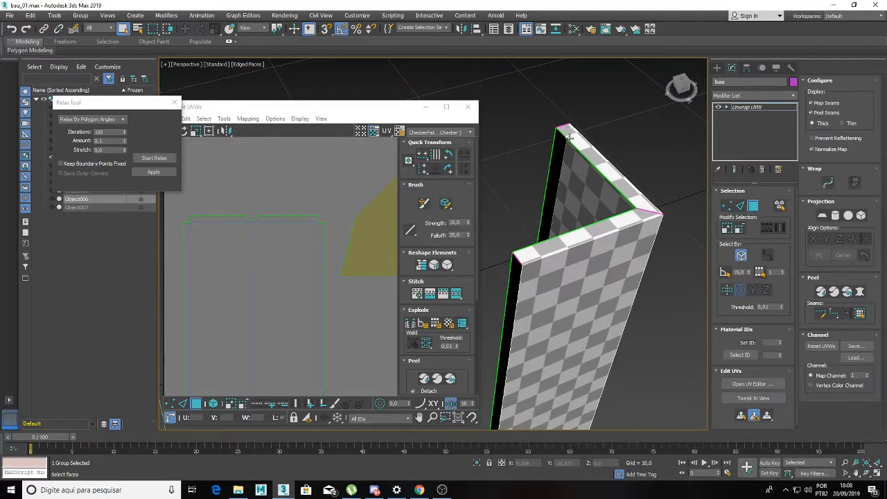
pyautogui.scroll(-5, 568, 137)
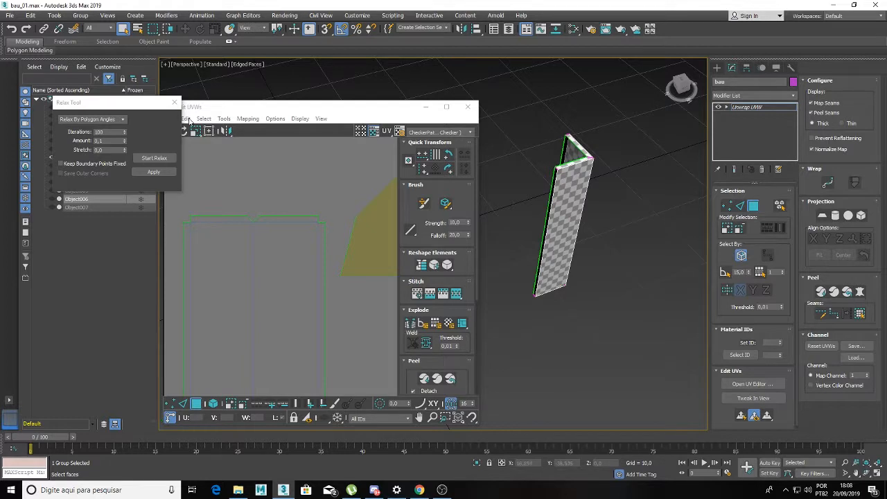
pyautogui.click(174, 102)
pyautogui.click(611, 171)
pyautogui.moveTo(590, 179); pyautogui.dragTo(604, 149, button='middle')
pyautogui.scroll(-4, 322, 247)
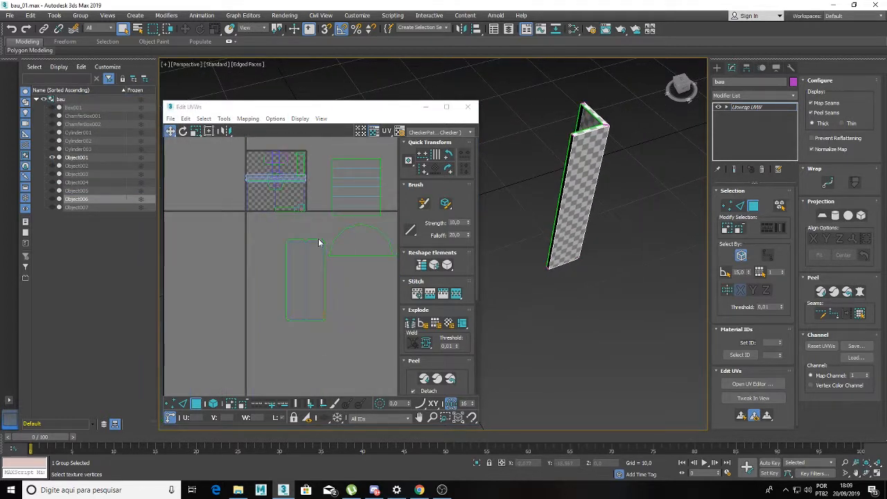
# Show the lock plate Cylinder003 again and select a face on the inner wall of its keyhole.
pyautogui.click(52, 150)
pyautogui.moveTo(486, 213); pyautogui.dragTo(587, 99, button='middle')
pyautogui.click(600, 173)
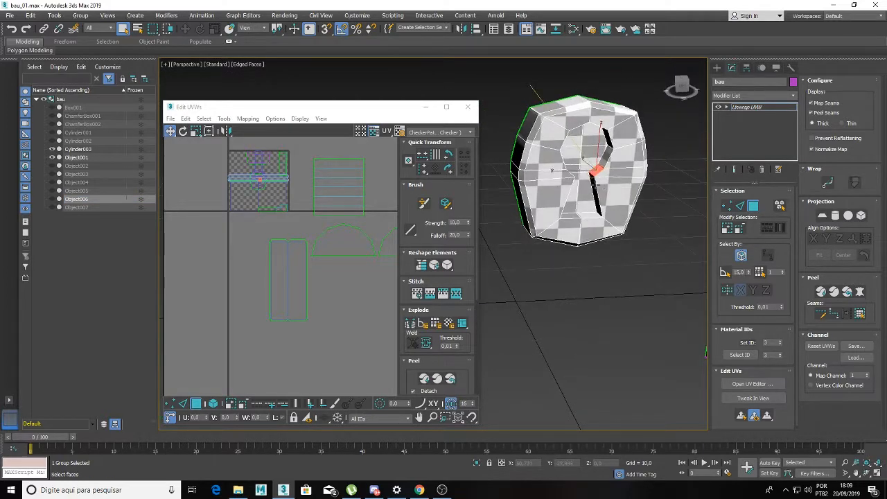
pyautogui.scroll(3, 597, 179)
pyautogui.keyDown('alt'); pyautogui.moveTo(599, 170); pyautogui.dragTo(557, 201, button='middle'); pyautogui.keyUp('alt')
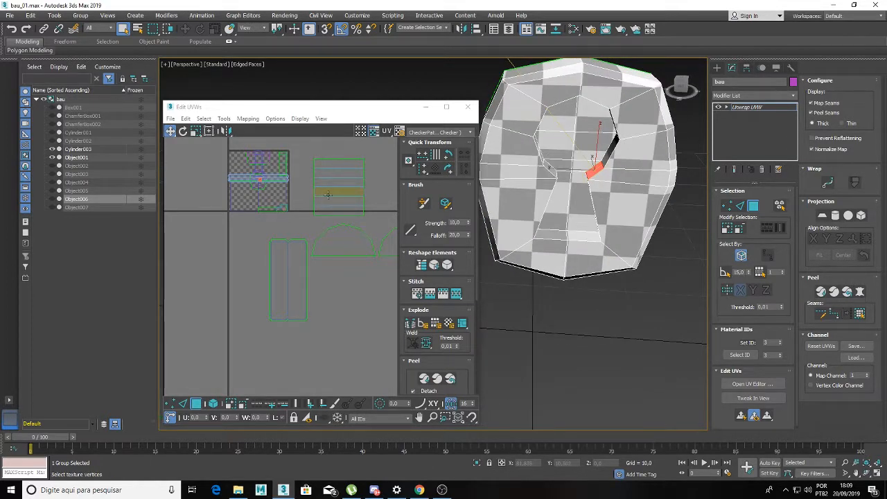
# Select the lock plate's whole UV shell by element and move it to the empty area below the checker square.
pyautogui.click(780, 205)
pyautogui.click(613, 187)
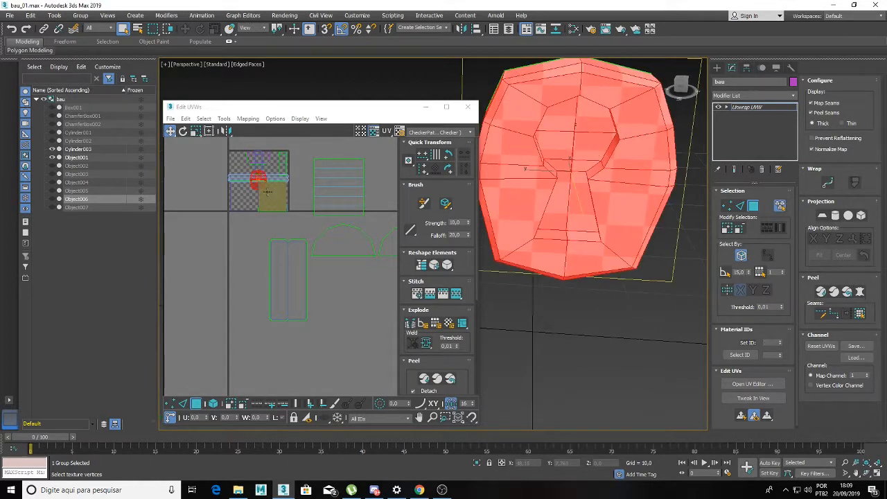
pyautogui.moveTo(256, 181); pyautogui.dragTo(237, 281)
pyautogui.scroll(6, 237, 283)
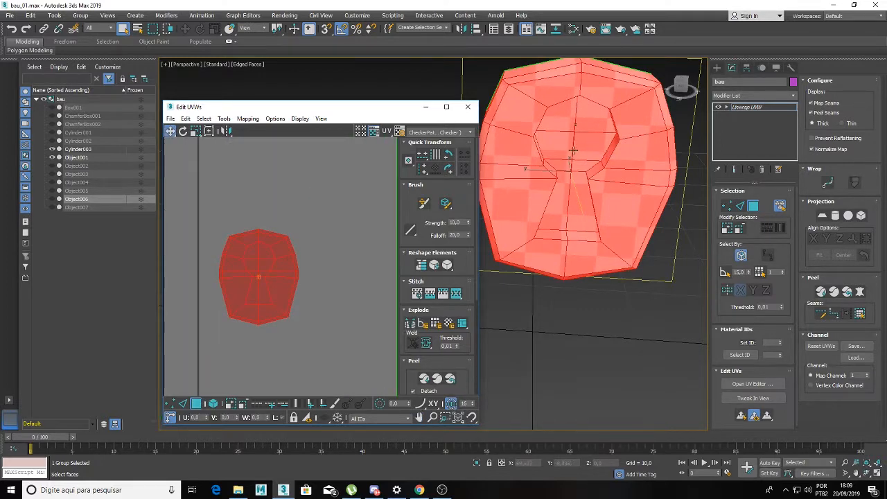
# With element selection off, select the keyhole's inner wall faces down one side and along its base.
pyautogui.keyDown('alt'); pyautogui.moveTo(566, 151); pyautogui.dragTo(529, 146, button='middle'); pyautogui.keyUp('alt')
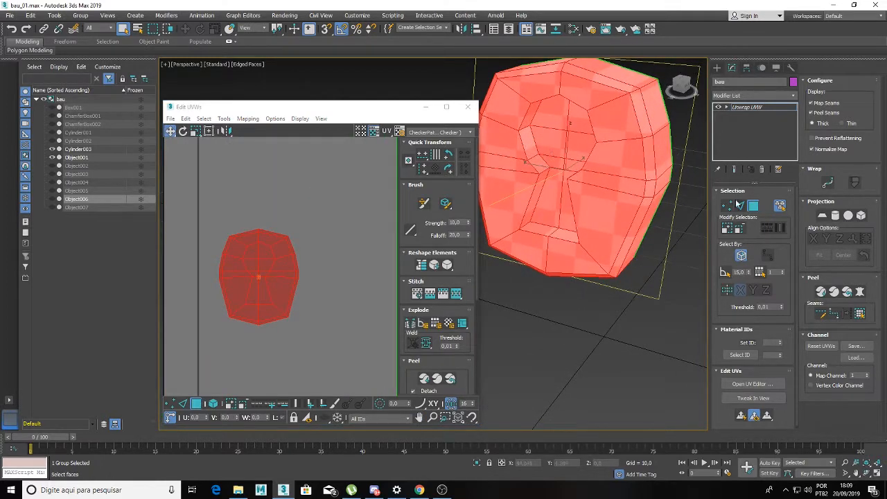
pyautogui.click(528, 149)
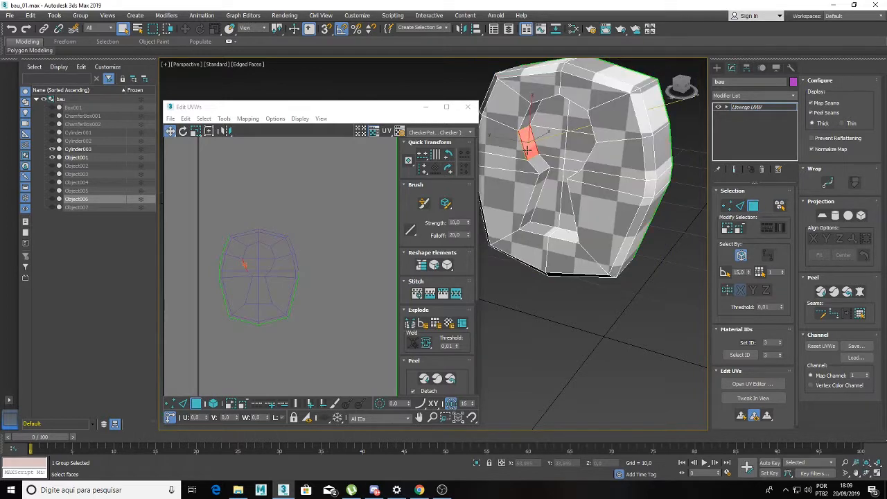
pyautogui.keyDown('ctrl'); pyautogui.click(543, 163); pyautogui.keyUp('ctrl')
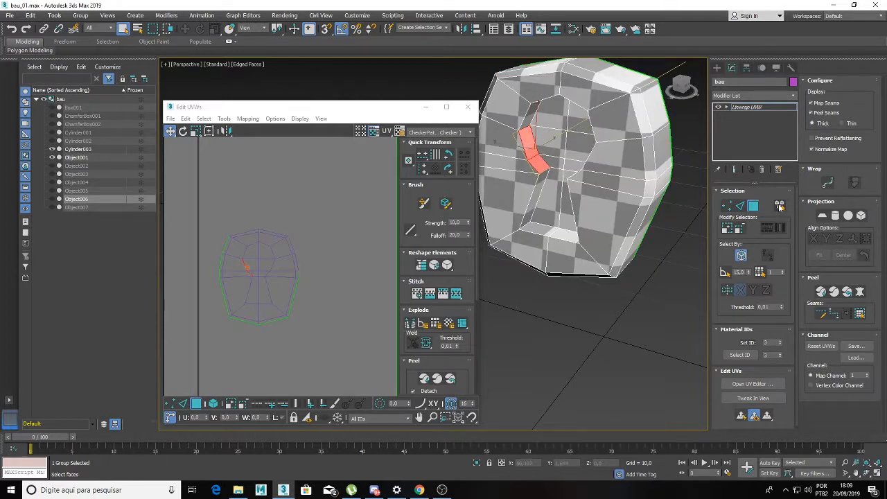
pyautogui.click(779, 206)
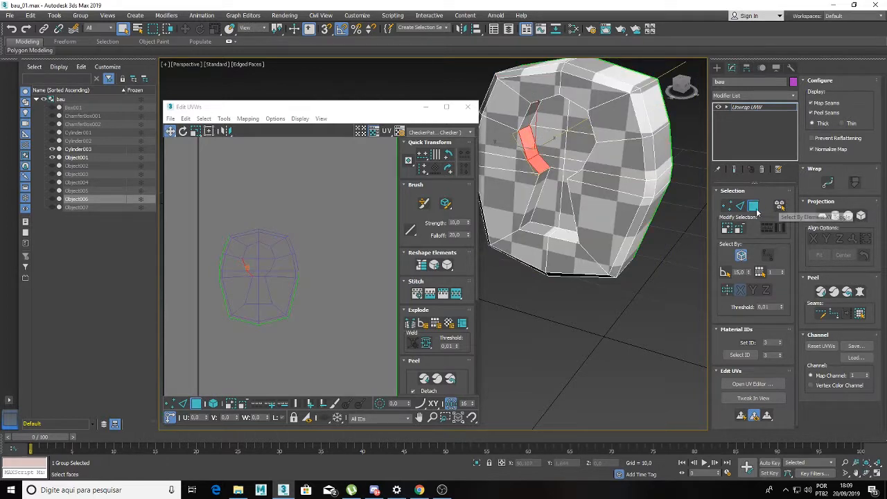
pyautogui.keyDown('ctrl'); pyautogui.click(538, 181); pyautogui.keyUp('ctrl')
pyautogui.keyDown('ctrl'); pyautogui.click(539, 228); pyautogui.keyUp('ctrl')
pyautogui.keyDown('ctrl'); pyautogui.click(559, 235); pyautogui.keyUp('ctrl')
# Add the keyhole's upper wall faces and all its recessed back faces to the selection.
pyautogui.keyDown('alt'); pyautogui.moveTo(559, 235); pyautogui.dragTo(529, 123, button='middle'); pyautogui.keyUp('alt')
pyautogui.keyDown('ctrl'); pyautogui.click(528, 121); pyautogui.keyUp('ctrl')
pyautogui.keyDown('ctrl'); pyautogui.click(544, 104); pyautogui.keyUp('ctrl')
pyautogui.keyDown('ctrl'); pyautogui.click(571, 111); pyautogui.keyUp('ctrl')
pyautogui.keyDown('ctrl'); pyautogui.click(547, 145); pyautogui.keyUp('ctrl')
pyautogui.keyDown('ctrl'); pyautogui.click(568, 145); pyautogui.keyUp('ctrl')
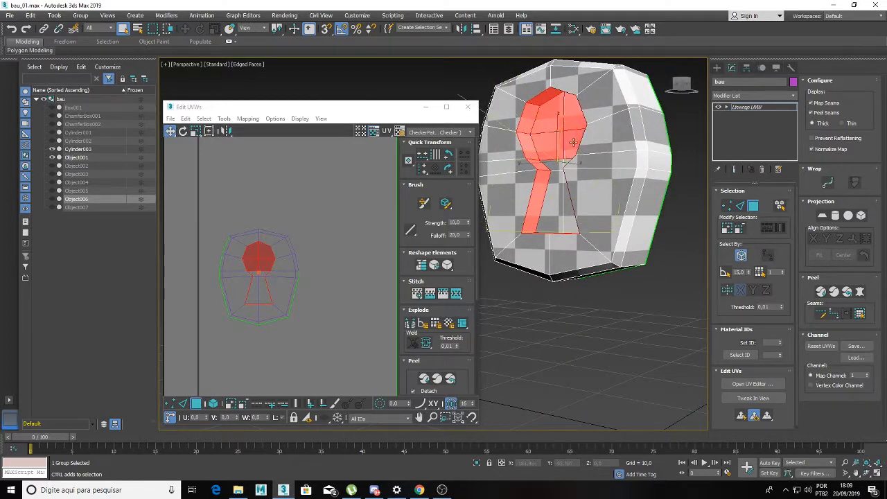
pyautogui.keyDown('ctrl'); pyautogui.click(564, 163); pyautogui.keyUp('ctrl')
pyautogui.keyDown('alt'); pyautogui.moveTo(522, 170); pyautogui.dragTo(573, 215, button='middle'); pyautogui.keyUp('alt')
pyautogui.keyDown('ctrl'); pyautogui.click(550, 201); pyautogui.keyUp('ctrl')
pyautogui.keyDown('ctrl'); pyautogui.click(574, 208); pyautogui.keyUp('ctrl')
# Break the selected keyhole faces off the lock plate's UV shell and move them aside as a separate piece.
pyautogui.rightClick(260, 263)
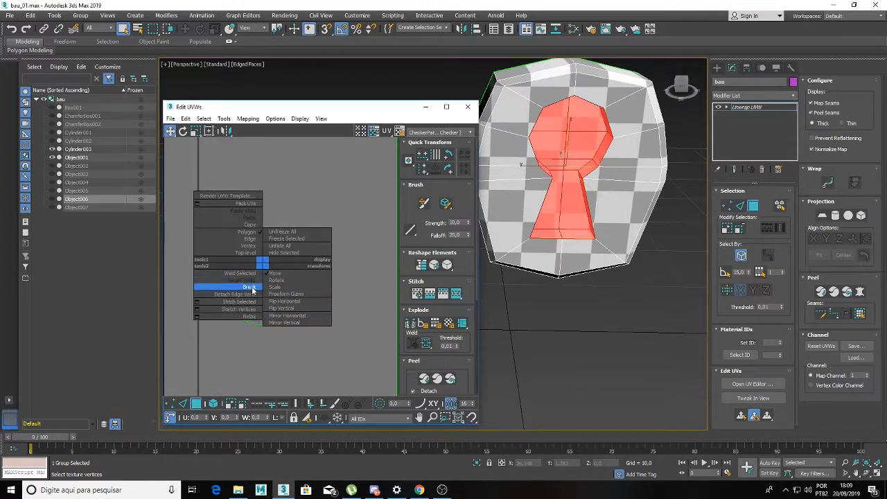
pyautogui.click(246, 286)
pyautogui.moveTo(261, 263); pyautogui.dragTo(296, 261)
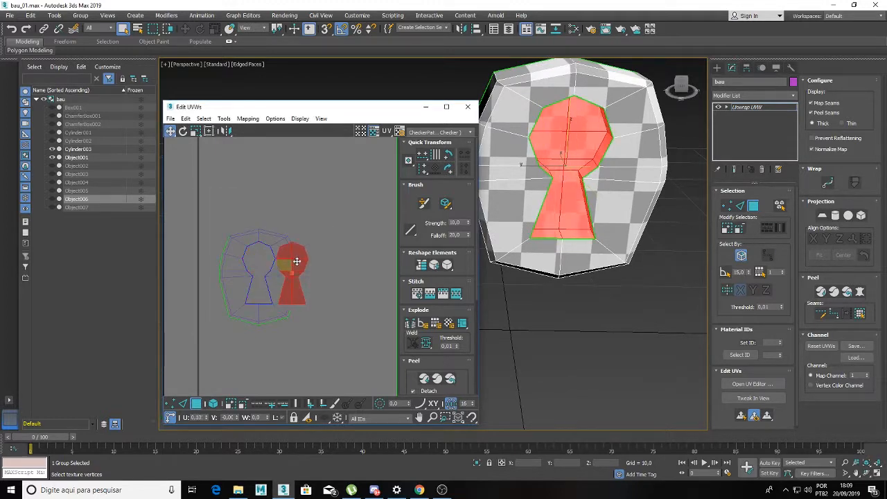